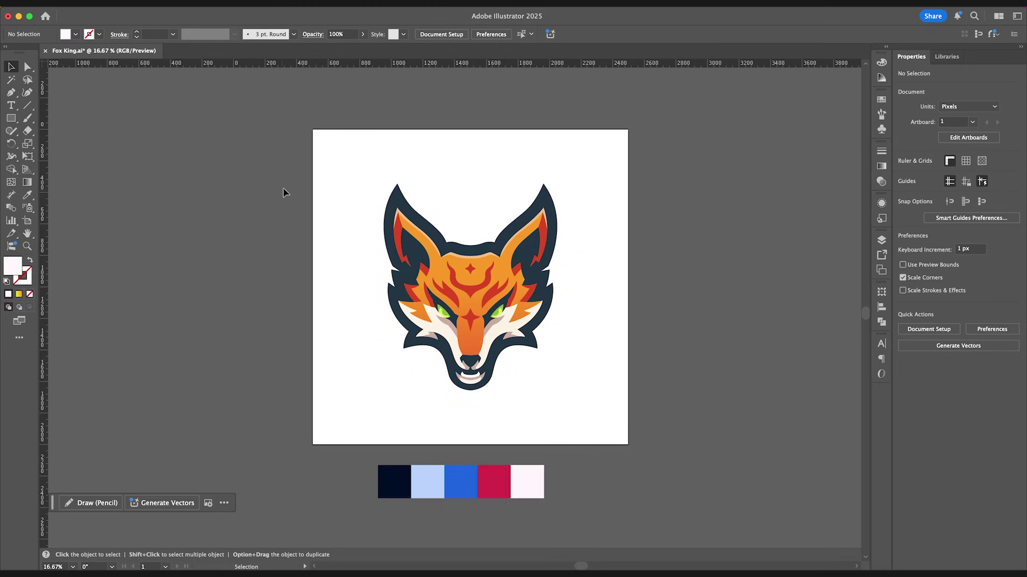
# Marquee-select the whole fox head logo group on the Fox King.ai artboard
pyautogui.moveTo(319, 151); pyautogui.dragTo(603, 407)
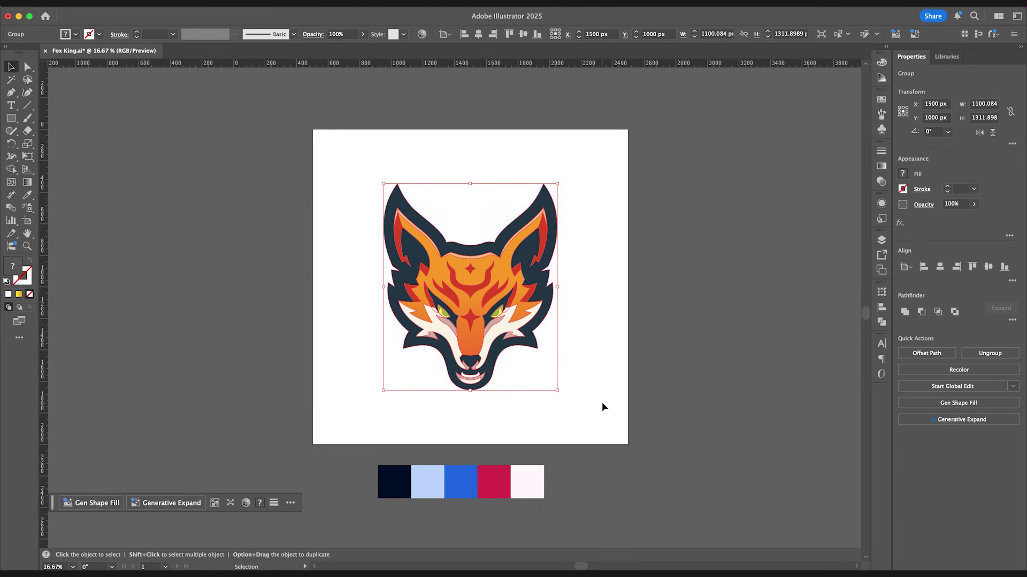
# Open Recolor for the fox and shift its palette toward olive, teal and magenta
pyautogui.click(959, 370)
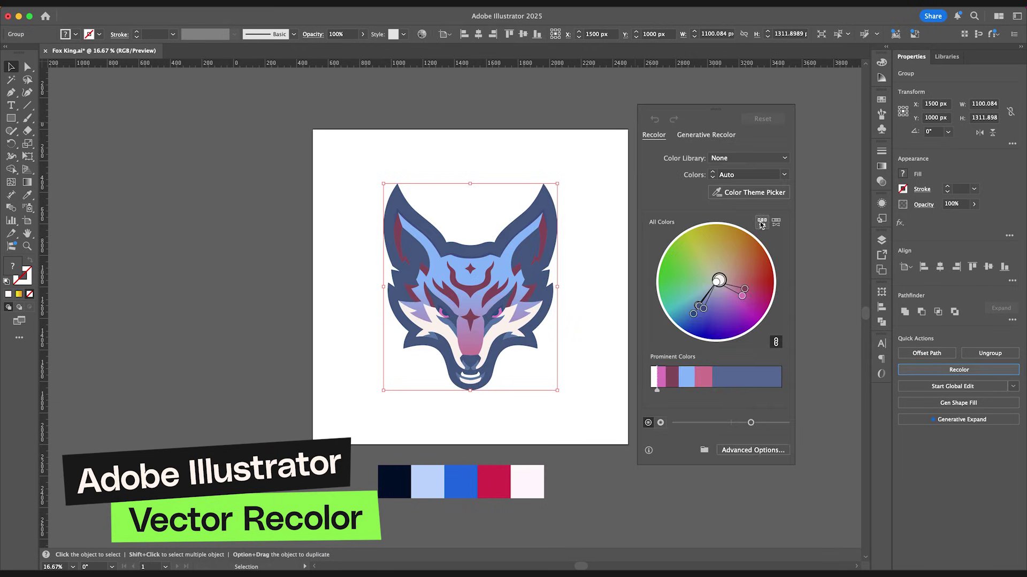
pyautogui.click(762, 222)
pyautogui.click(762, 222)
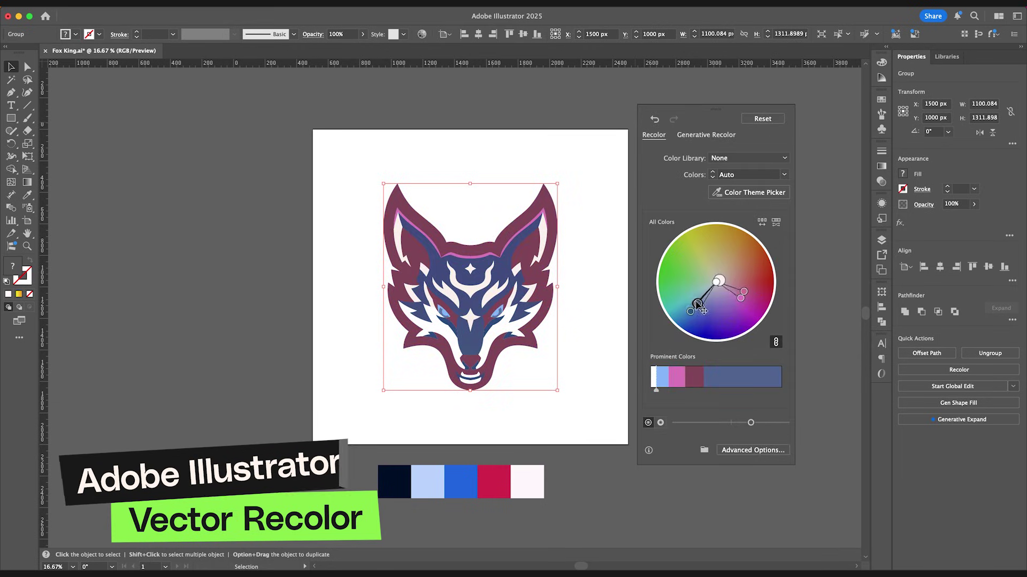
pyautogui.moveTo(698, 304); pyautogui.dragTo(710, 243)
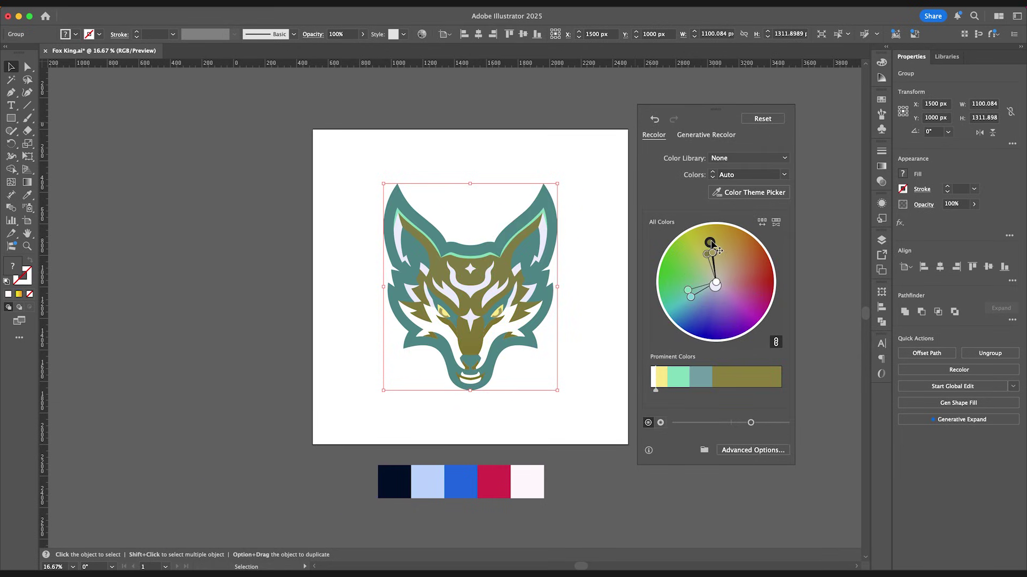
pyautogui.moveTo(753, 274); pyautogui.dragTo(755, 300)
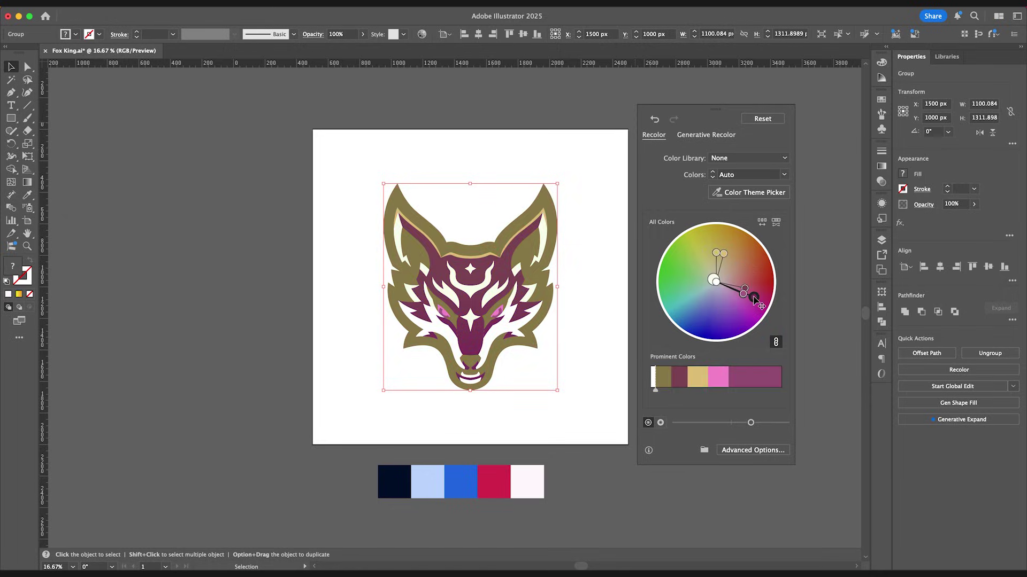
# Randomise the fox's colour order repeatedly until navy, white and green tones appear, then deselect
pyautogui.click(775, 221)
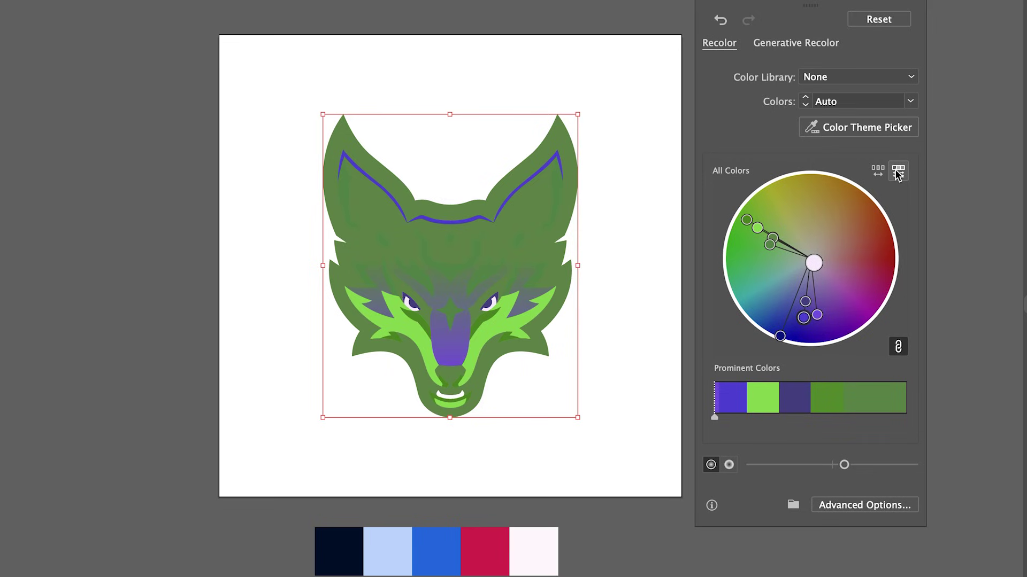
pyautogui.click(876, 172)
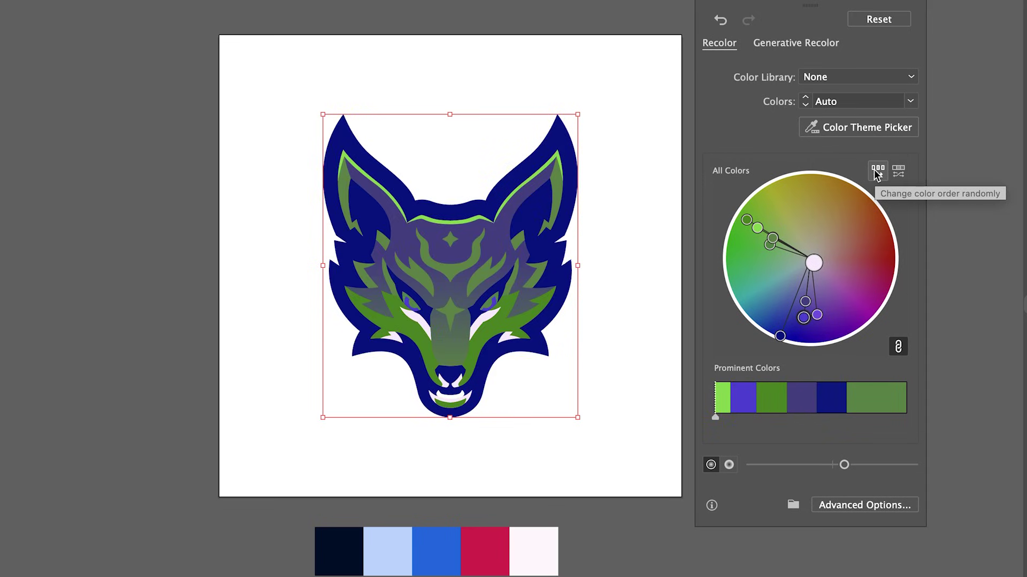
pyautogui.click(877, 172)
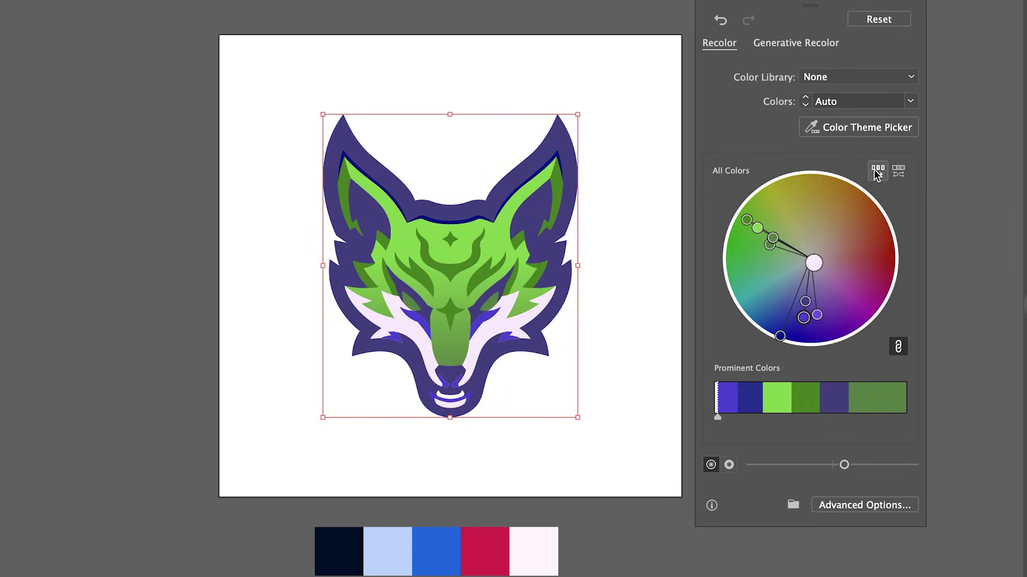
pyautogui.click(877, 172)
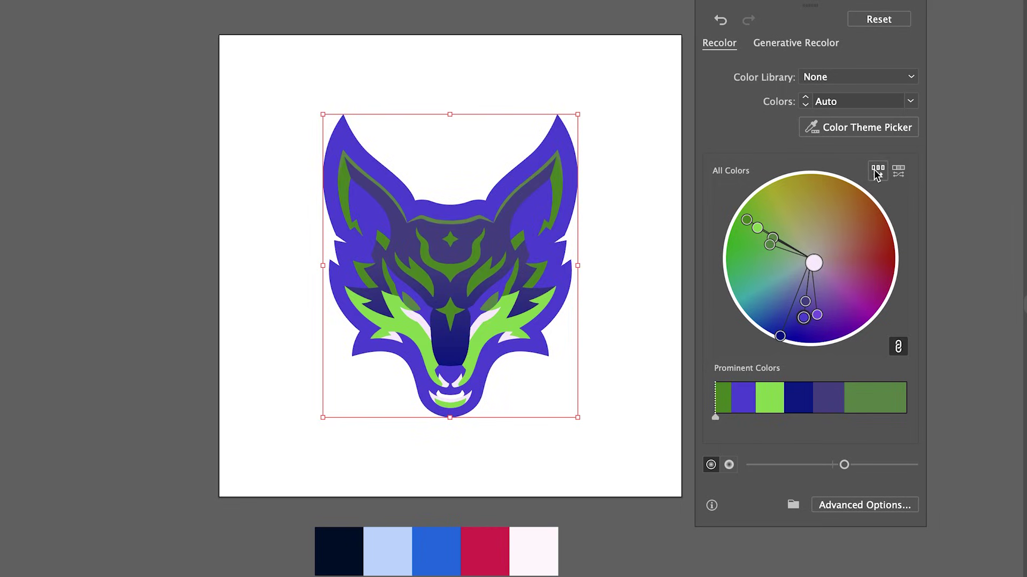
pyautogui.click(877, 173)
pyautogui.click(877, 173)
pyautogui.click(877, 172)
pyautogui.click(877, 172)
pyautogui.click(877, 172)
pyautogui.click(877, 172)
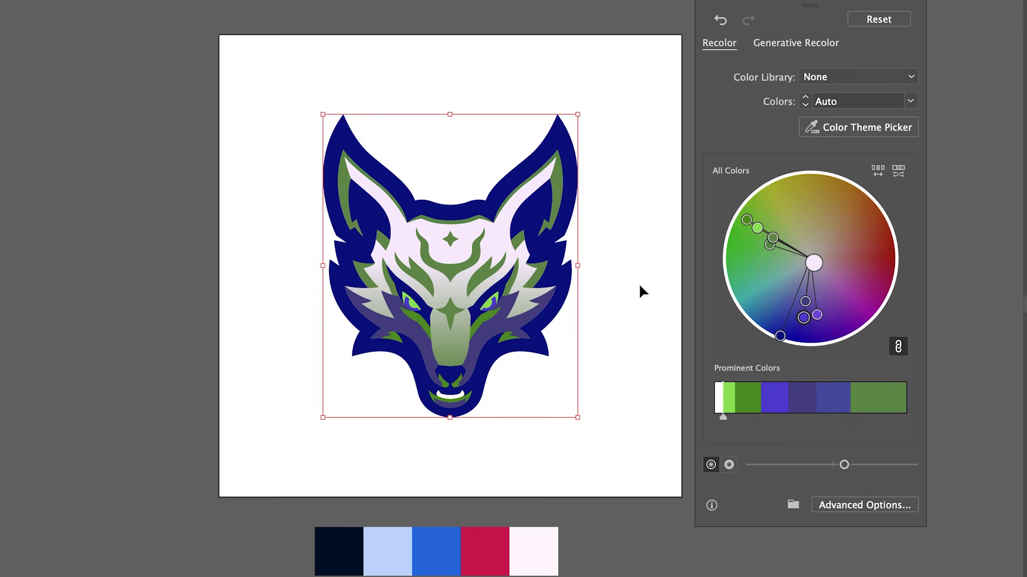
pyautogui.click(636, 351)
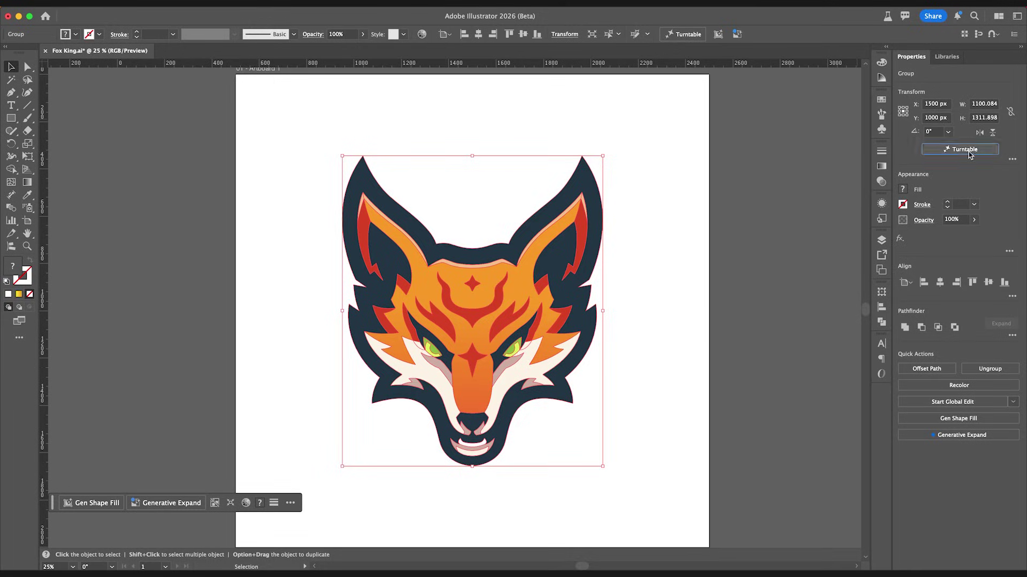
# Use Turntable to rotate the fox head to a 45° right-facing view
pyautogui.click(965, 149)
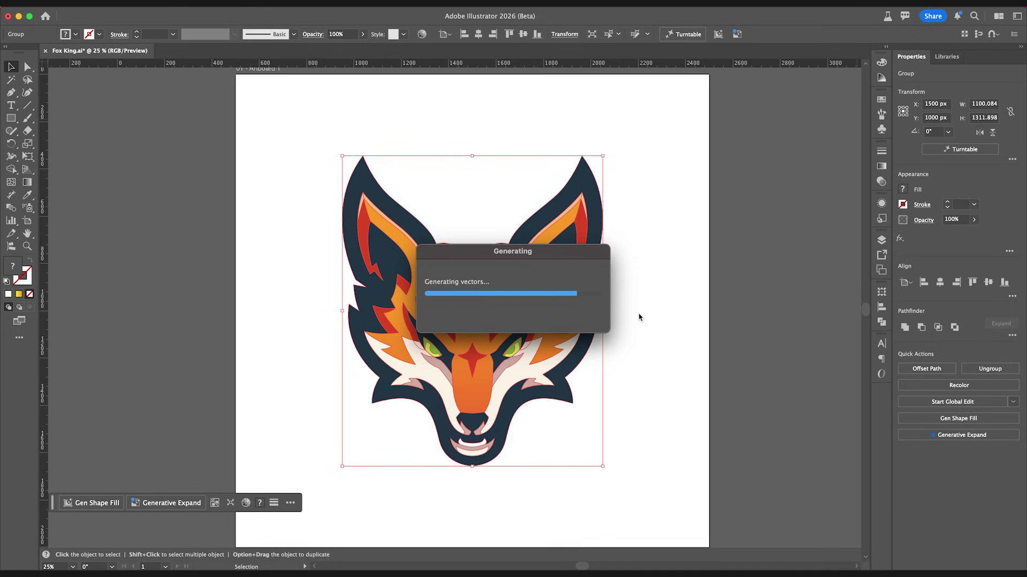
pyautogui.moveTo(420, 495); pyautogui.dragTo(390, 500)
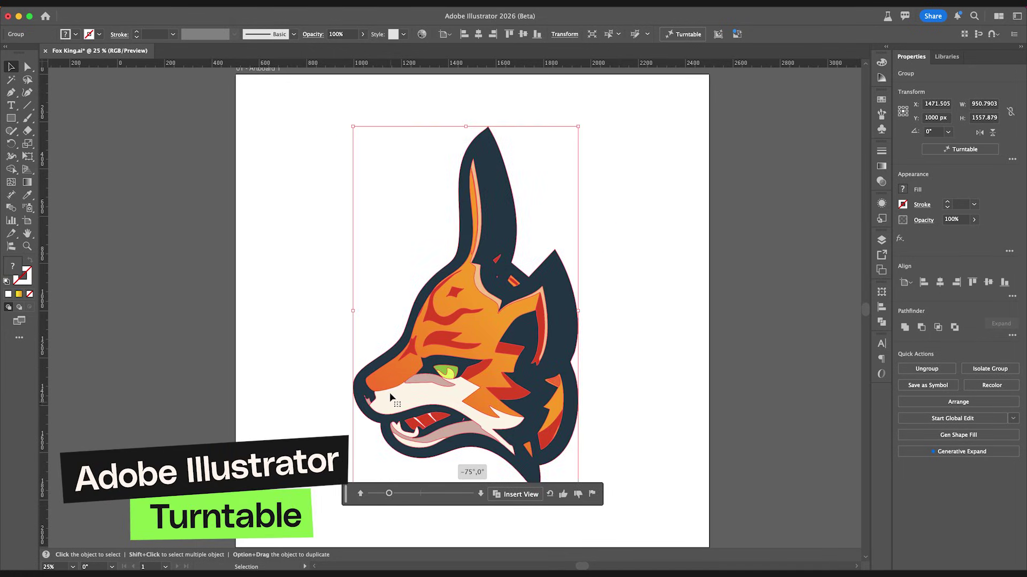
pyautogui.moveTo(388, 493); pyautogui.dragTo(422, 499)
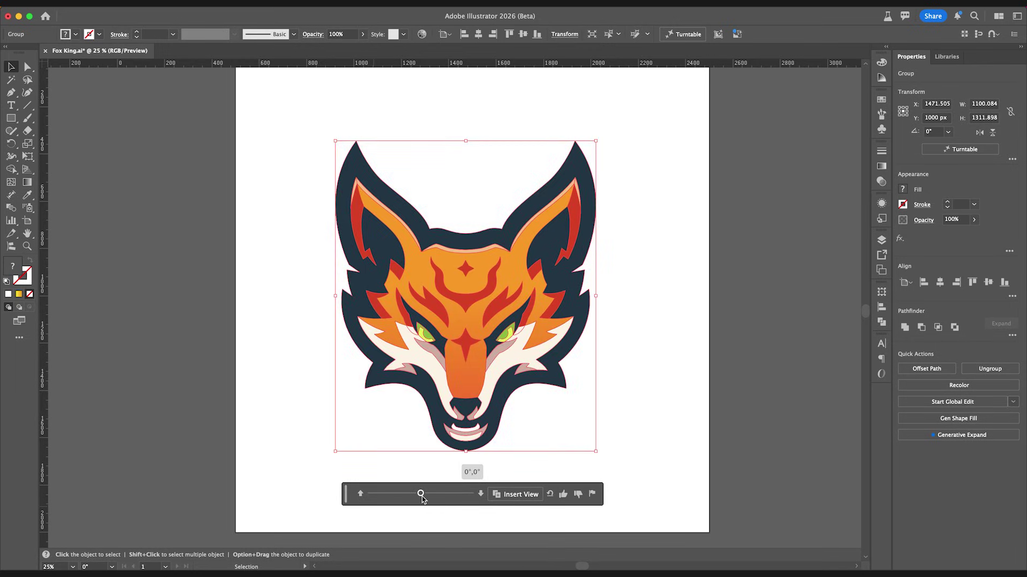
pyautogui.moveTo(422, 495); pyautogui.dragTo(439, 496)
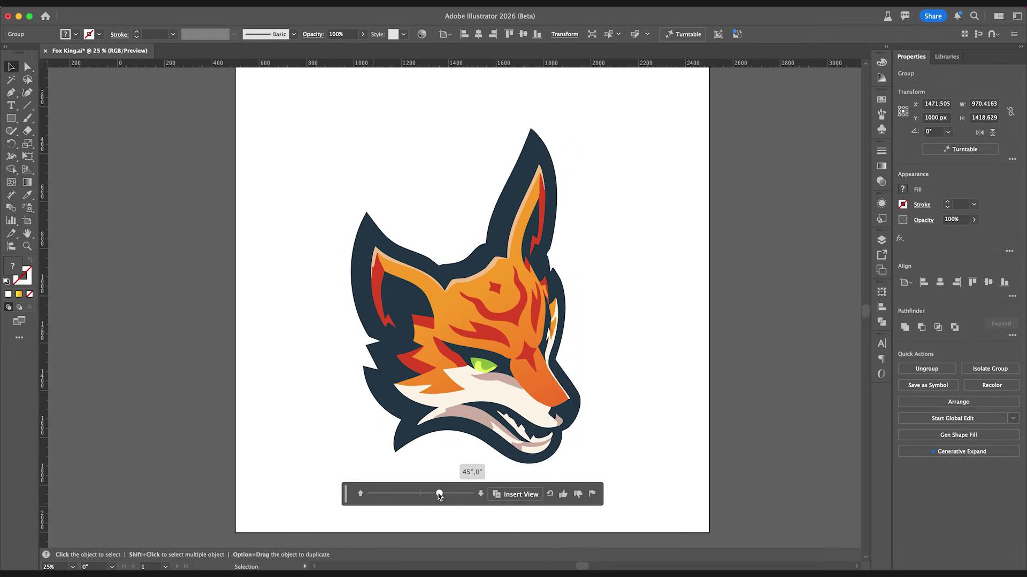
# Deselect the fox and zoom in to inspect its face, then zoom back out
pyautogui.click(648, 424)
pyautogui.press('super+equal')
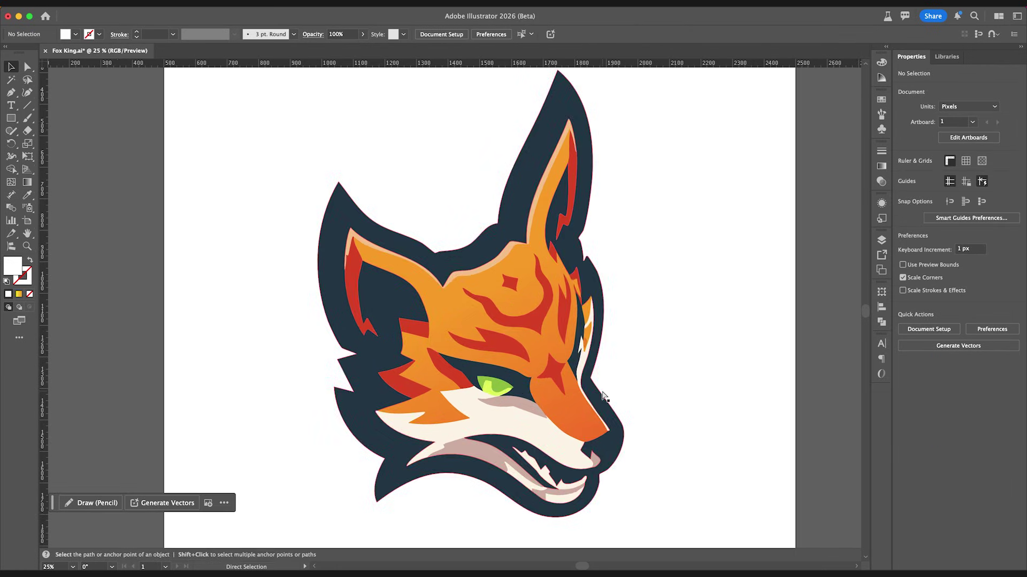
pyautogui.press('space')
pyautogui.moveTo(775, 436); pyautogui.dragTo(740, 380)
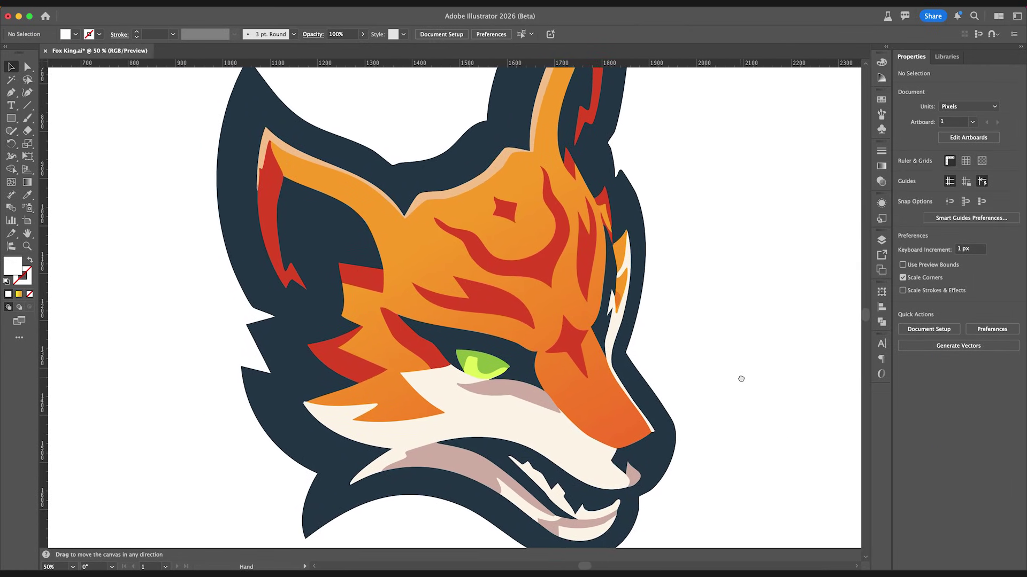
pyautogui.press('super+minus')
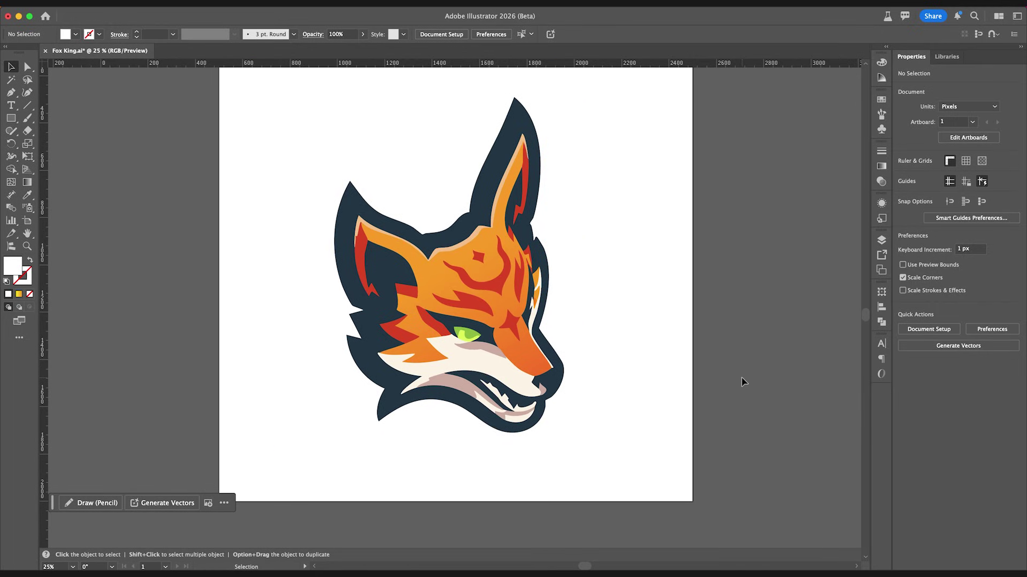
pyautogui.scroll(4, 615, 283)
pyautogui.hscroll(-2, 615, 284)
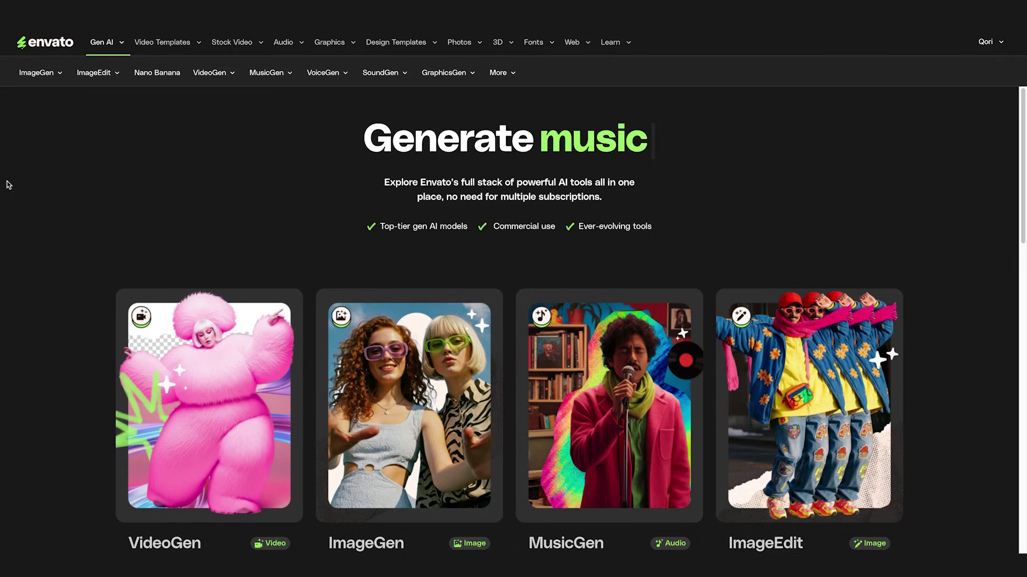
# Scroll the Envato Gen AI page and open the ImageGen tool
pyautogui.scroll(-1, 9, 185)
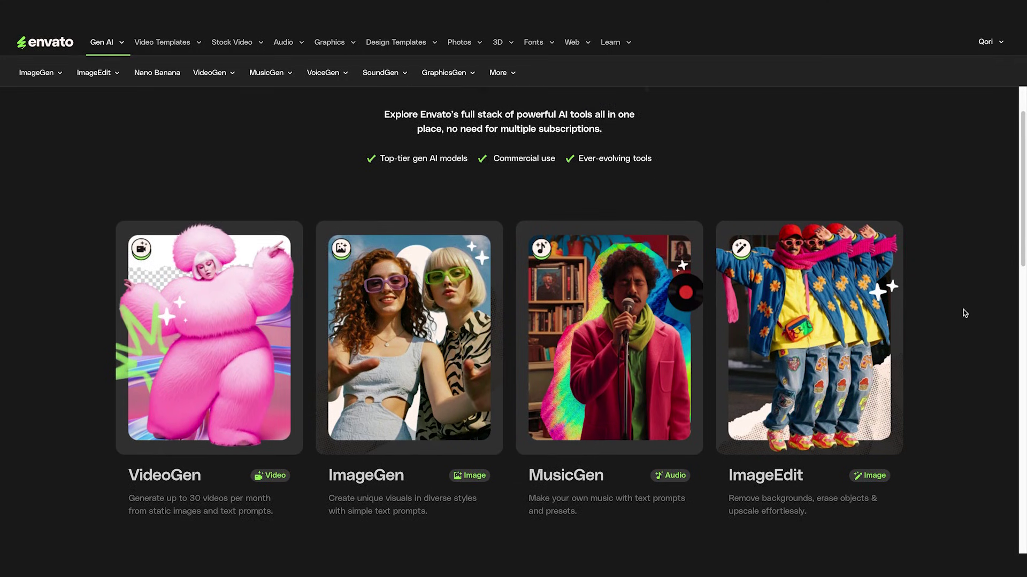
pyautogui.scroll(-5, 961, 306)
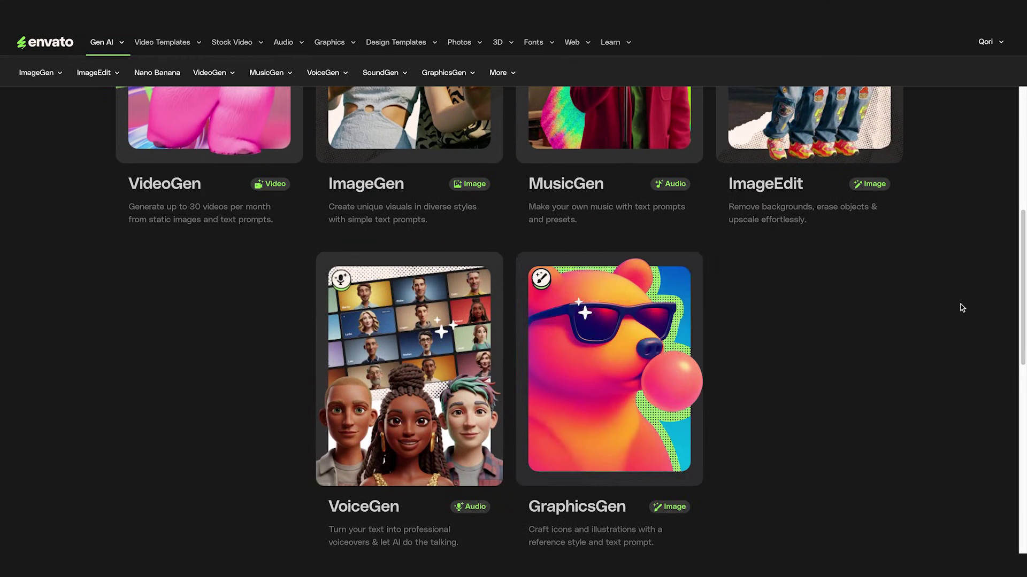
pyautogui.scroll(-1, 961, 306)
pyautogui.scroll(3, 960, 306)
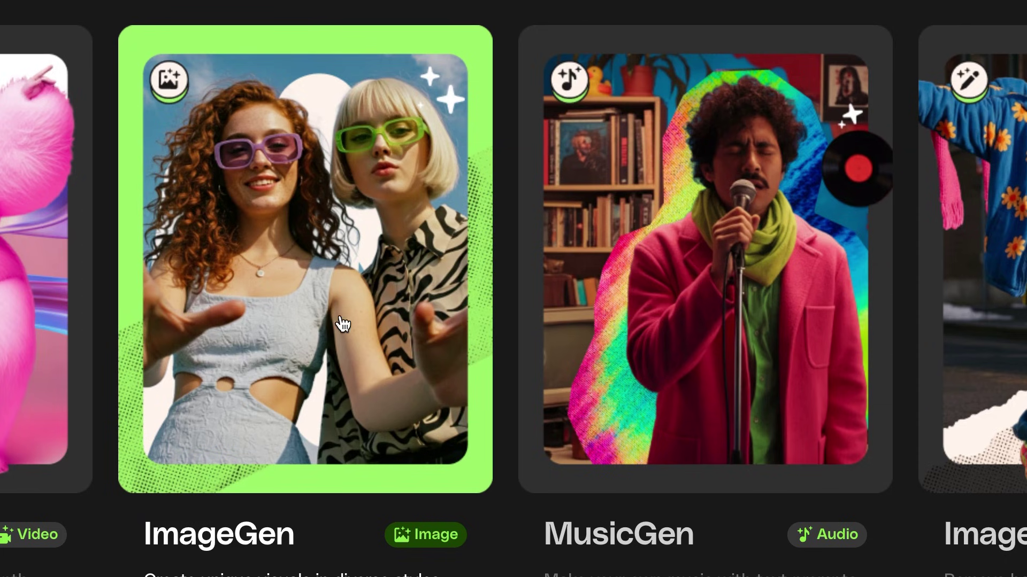
pyautogui.click(318, 305)
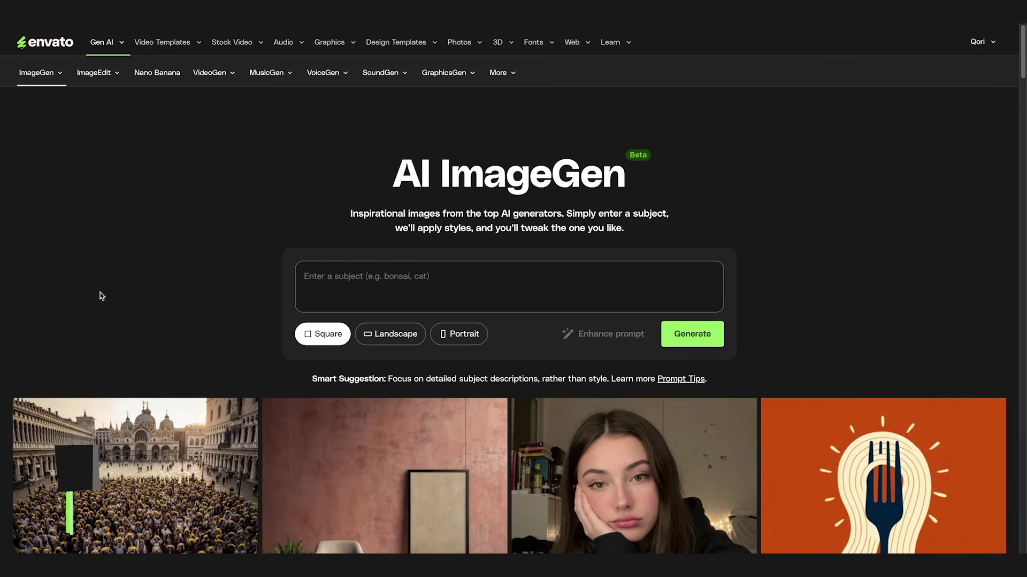
# Preview the disco-ball banana and balloon dog gallery images, then return to the prompt box
pyautogui.scroll(-8, 100, 293)
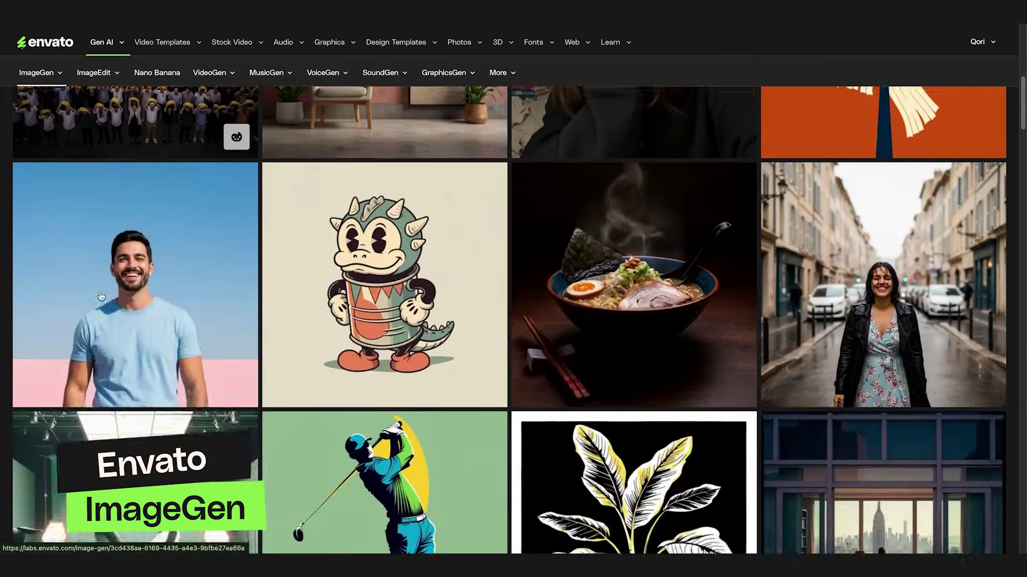
pyautogui.scroll(-7, 100, 297)
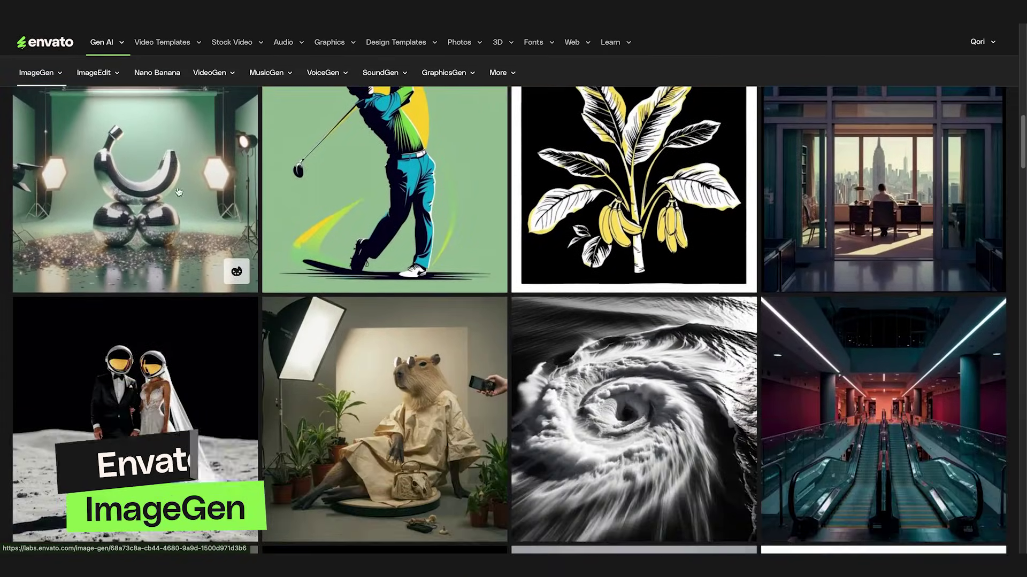
pyautogui.click(210, 186)
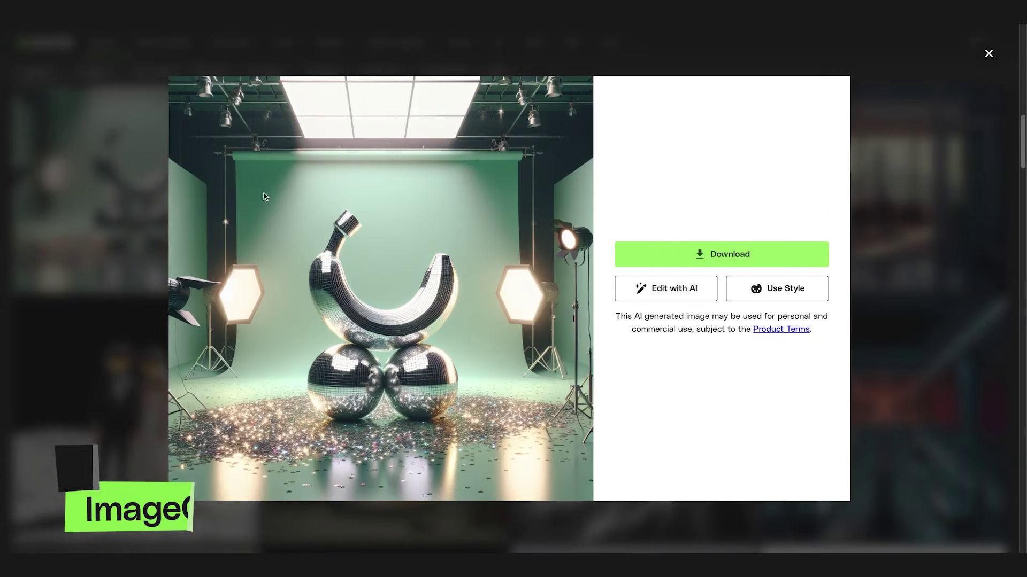
pyautogui.click(54, 373)
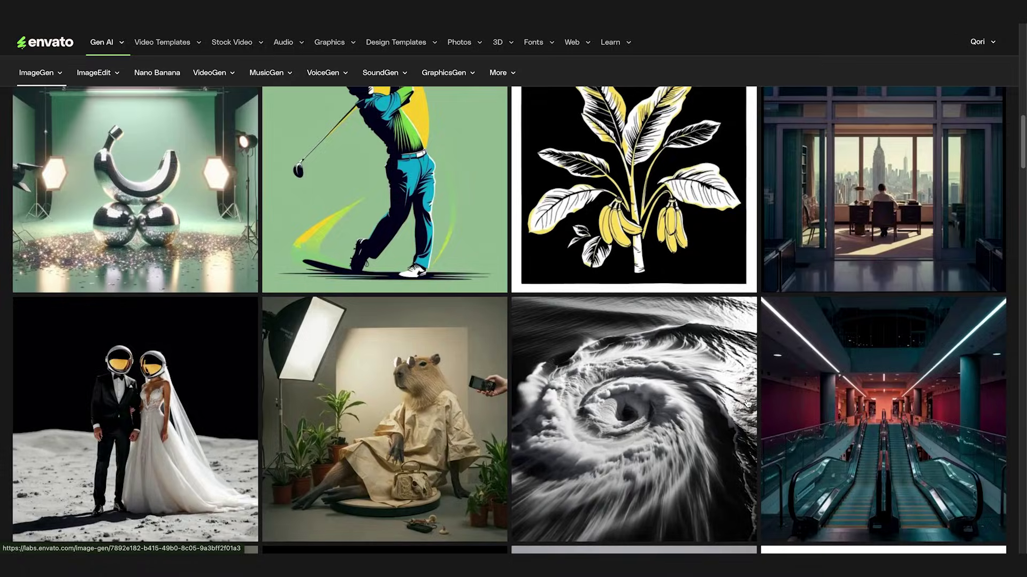
pyautogui.scroll(-6, 747, 404)
pyautogui.click(738, 366)
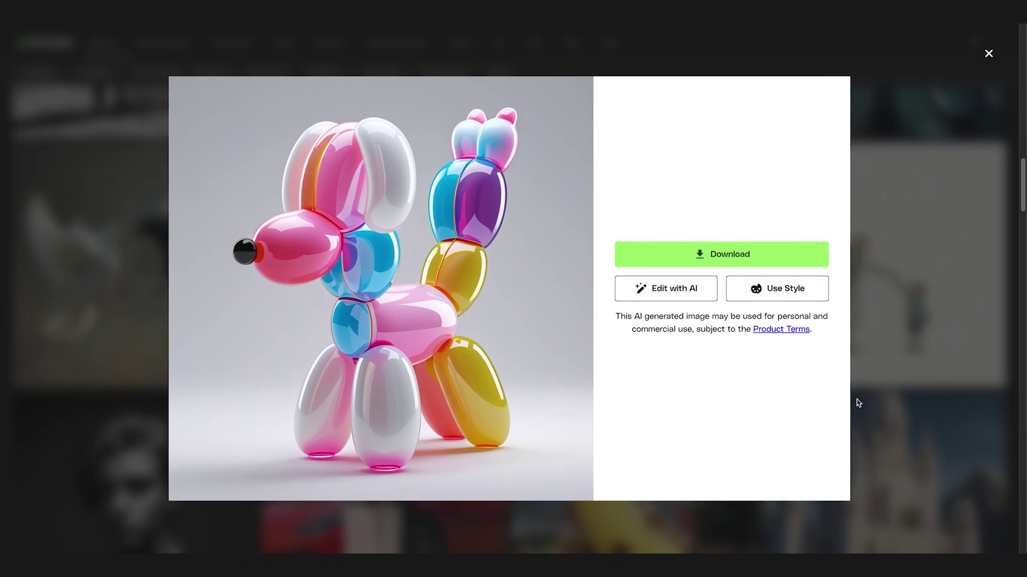
pyautogui.click(959, 341)
pyautogui.scroll(15, 541, 351)
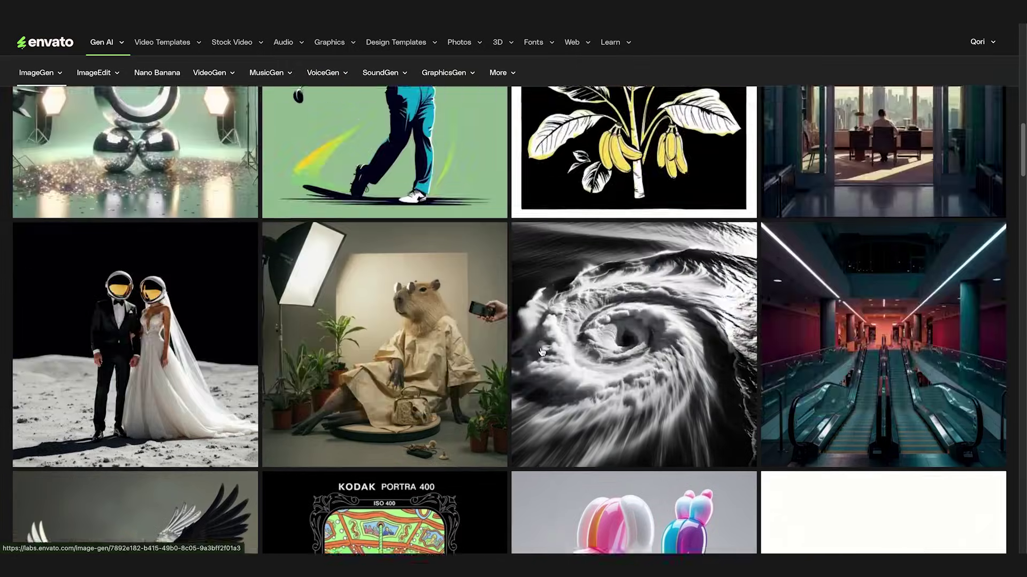
pyautogui.scroll(3, 542, 351)
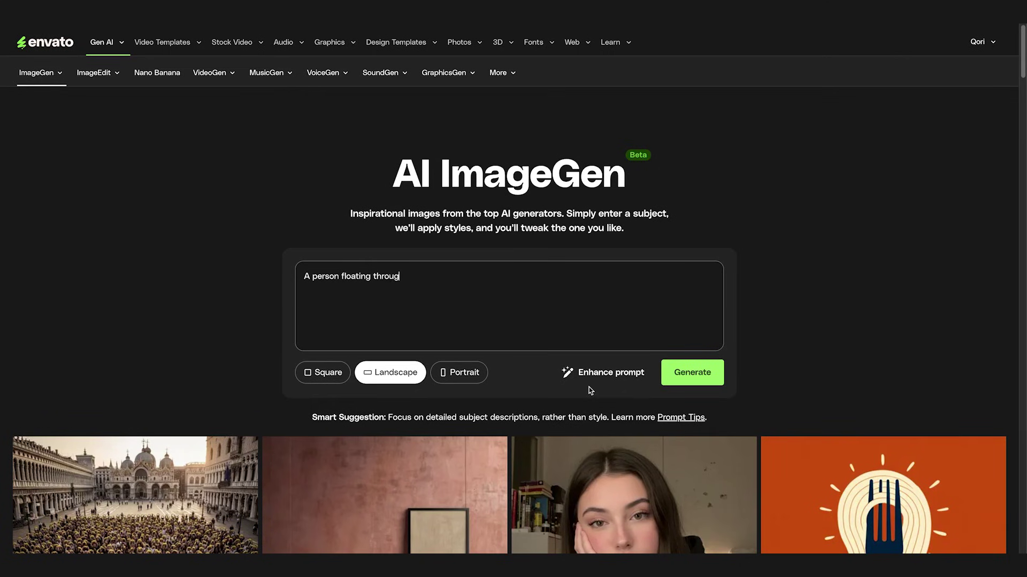
# Enhance the balloon prompt, generate eight images and enlarge the third one
pyautogui.click(590, 378)
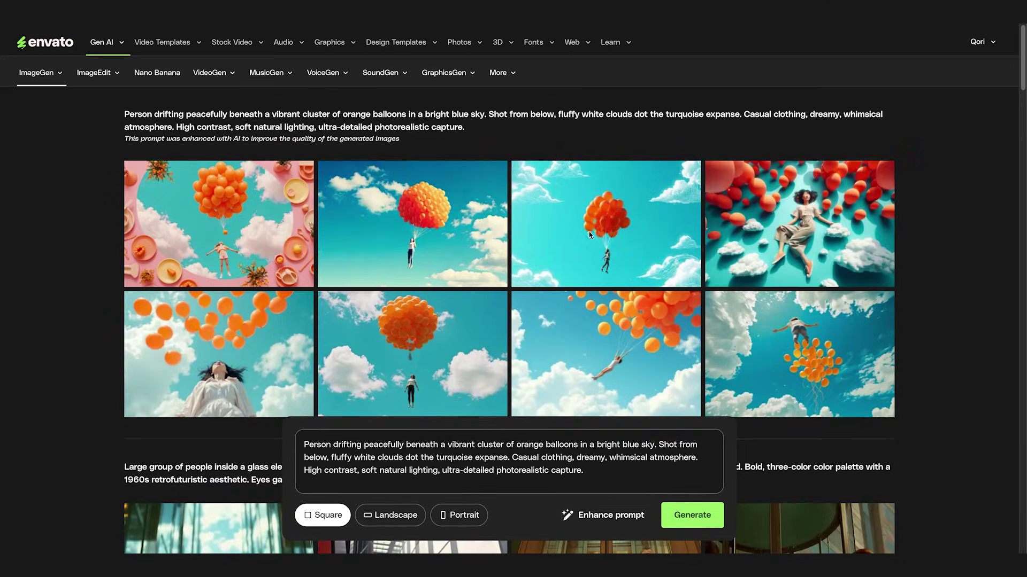
pyautogui.click(588, 230)
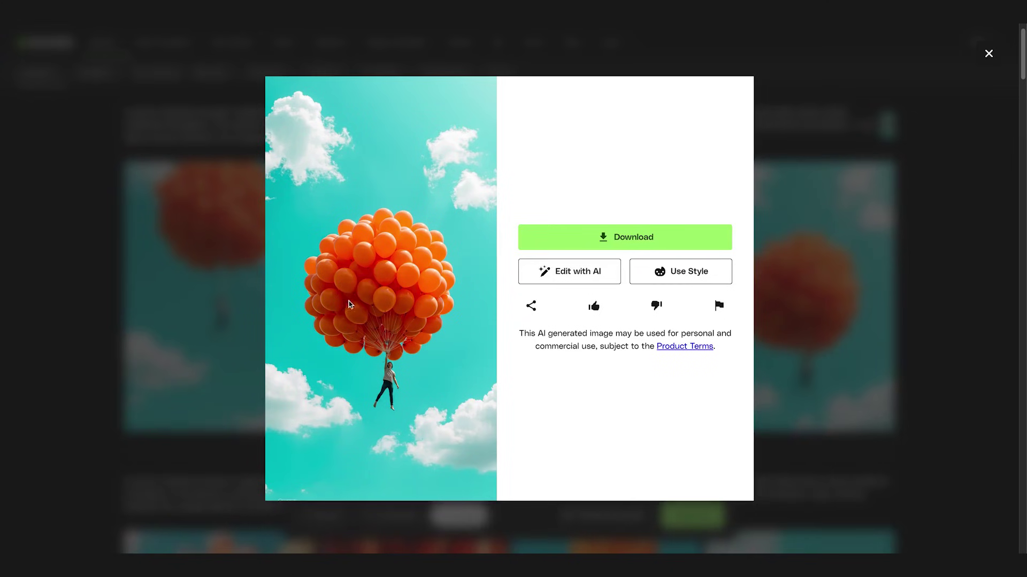
# Open the balloon image in Edit with AI and erase the painted bottom-right patch
pyautogui.click(576, 282)
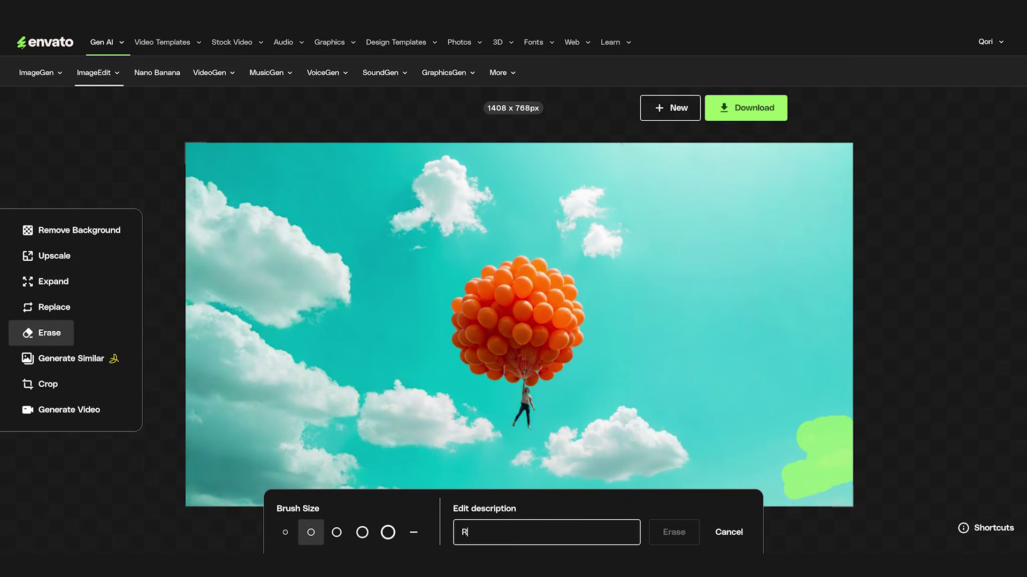
pyautogui.click(675, 533)
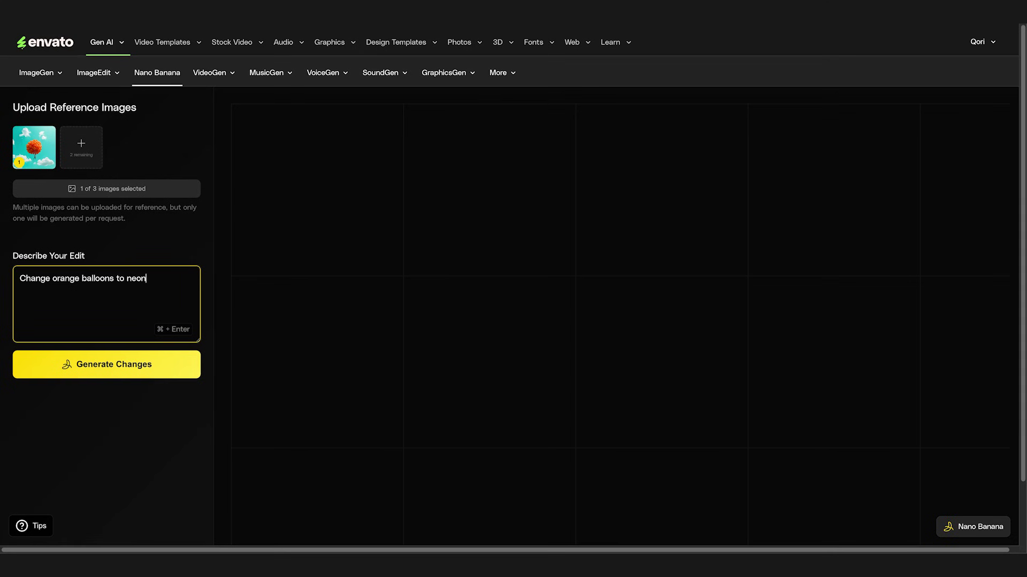
# Generate a Nano Banana edit changing the orange balloons to neon and view it full size
pyautogui.write('n')
pyautogui.press('Return')
pyautogui.press('Return')
pyautogui.write('Make clouds')
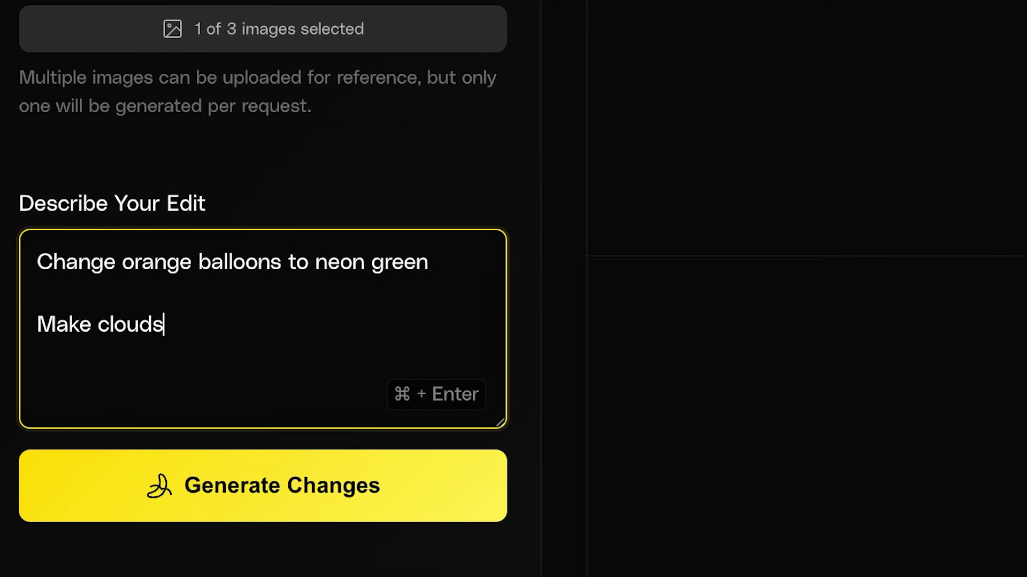
pyautogui.click(351, 500)
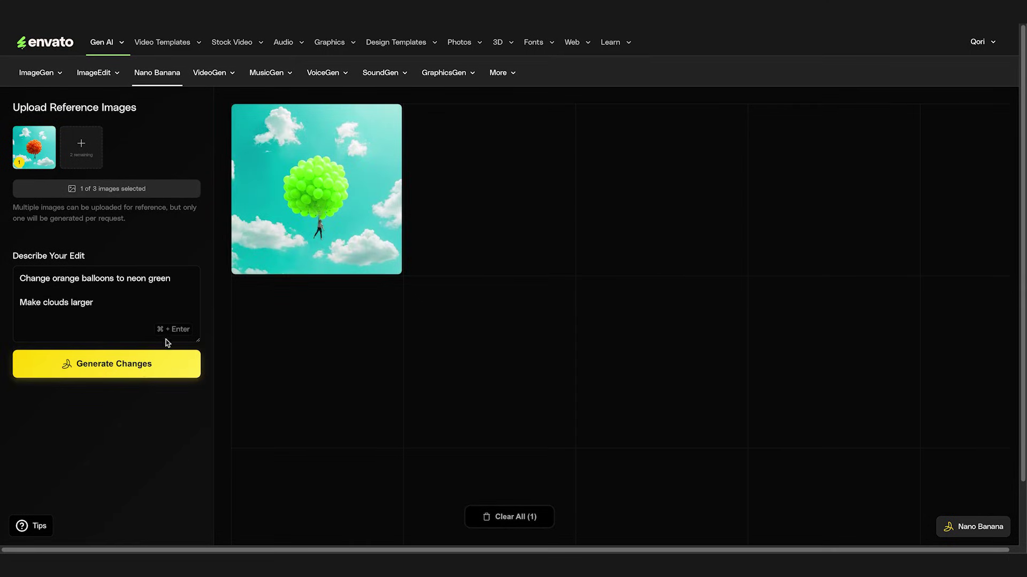
pyautogui.moveTo(306, 123)
pyautogui.click(251, 250)
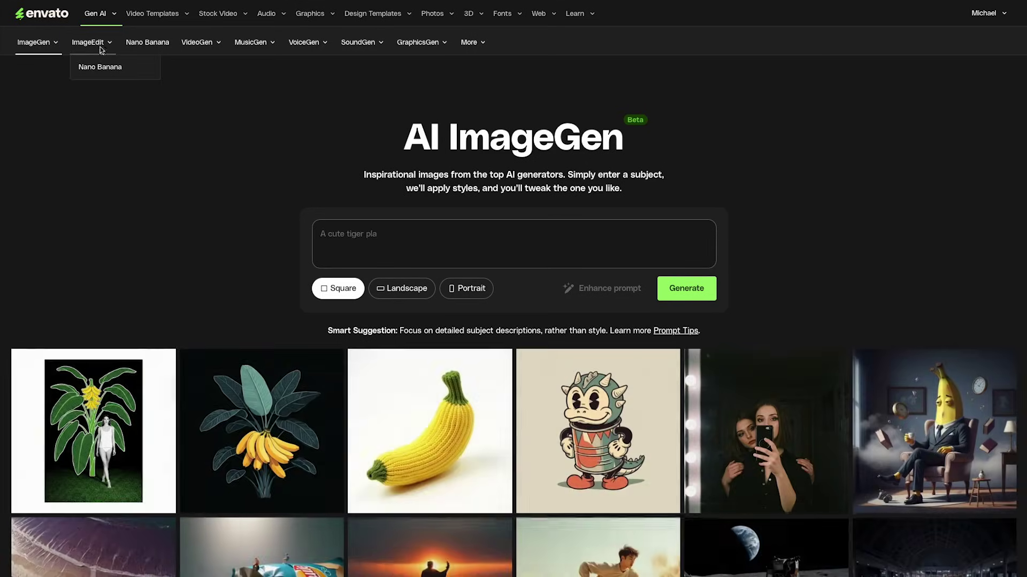
# Browse the ImageEdit, Nano Banana and VideoGen pages and land on MusicGen
pyautogui.click(99, 48)
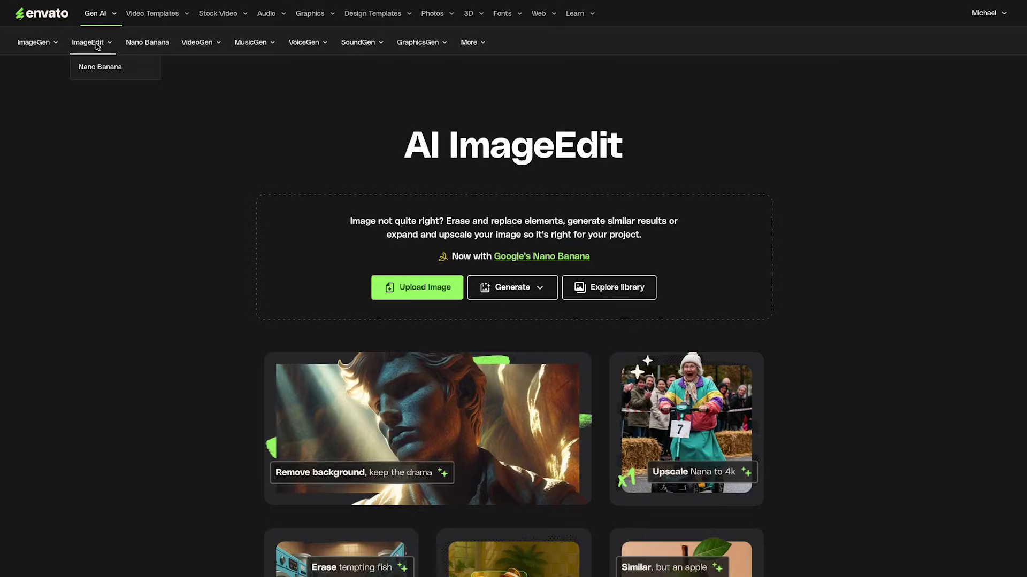
pyautogui.click(149, 42)
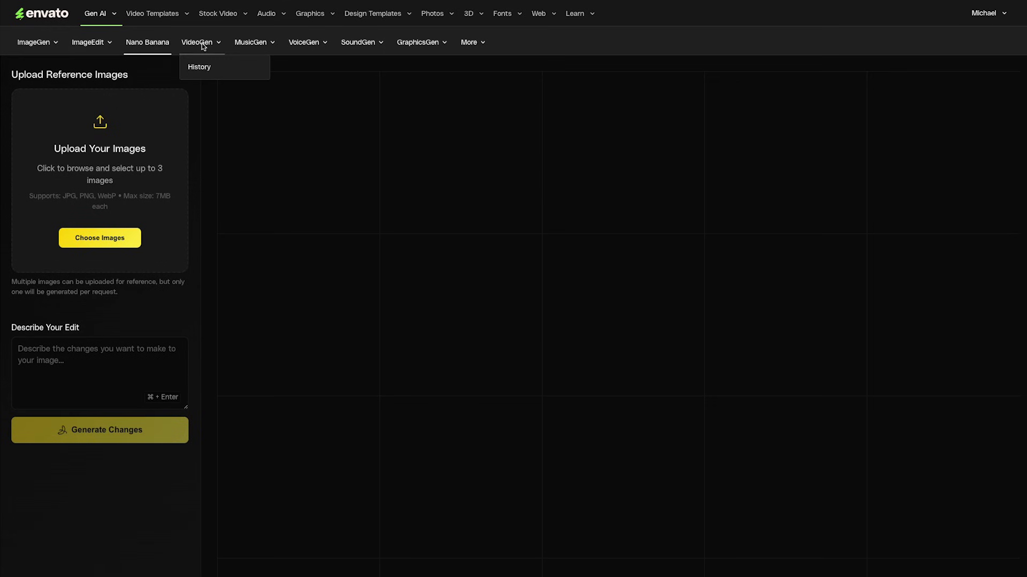
pyautogui.click(207, 44)
pyautogui.click(246, 43)
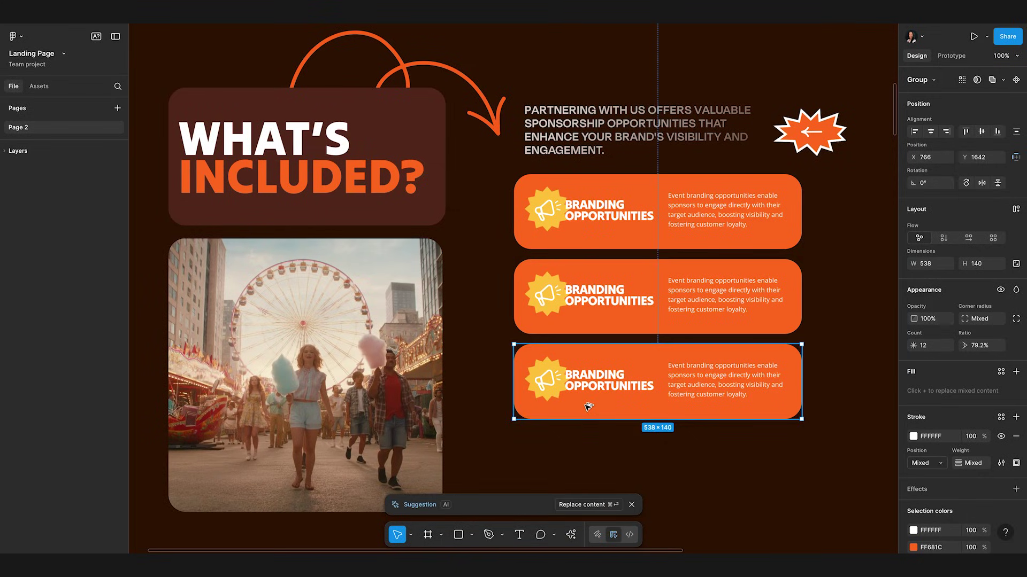
# Alt-drag the third orange card downward to add a fourth copy beneath it
pyautogui.moveTo(588, 406); pyautogui.dragTo(596, 492)
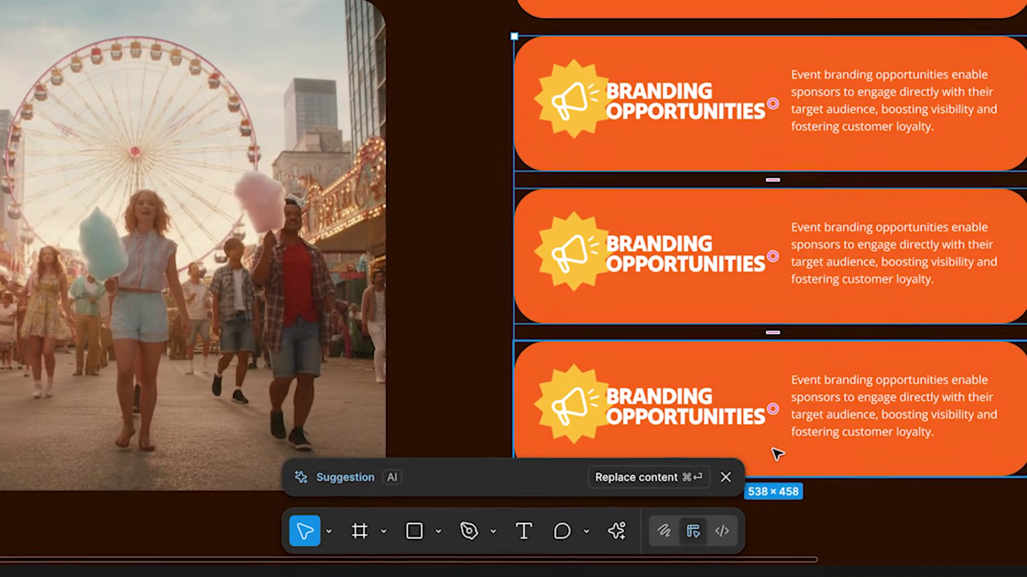
# Use AI Replace content to give the four cards distinct titles like Digital Engagement and Sponsorship Events
pyautogui.click(597, 508)
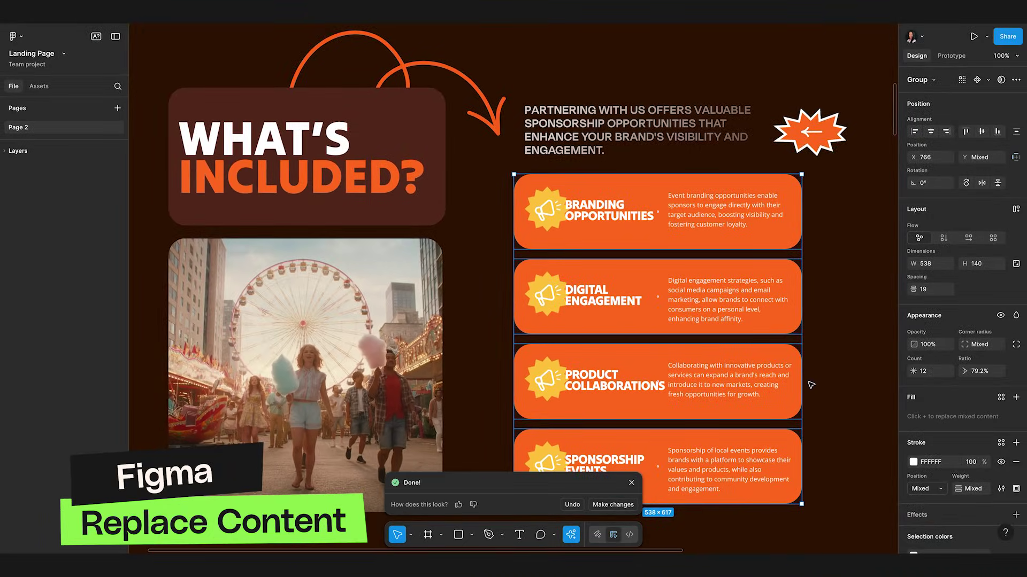
pyautogui.click(811, 385)
pyautogui.scroll(5, 791, 423)
pyautogui.scroll(-2, 695, 347)
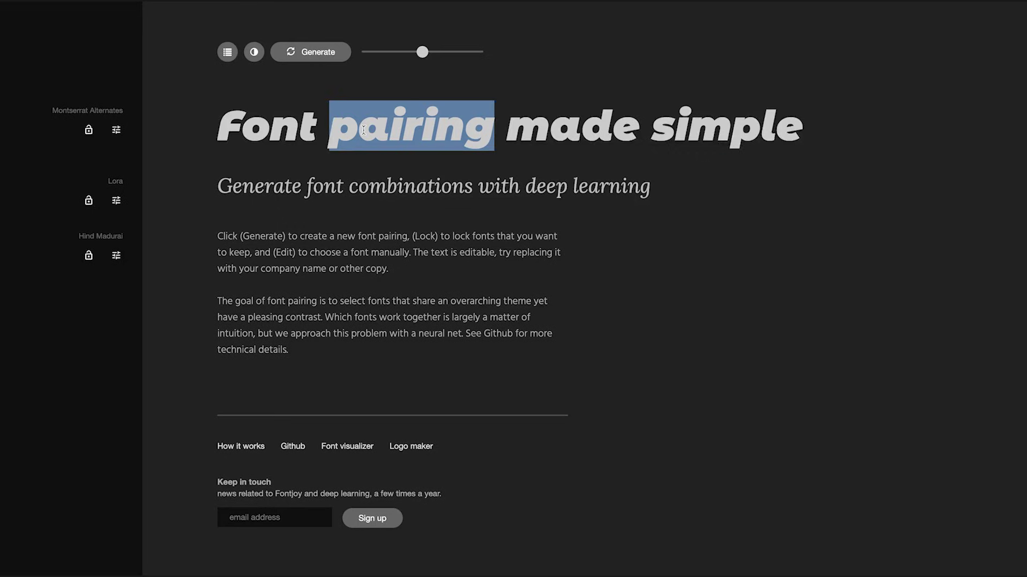
# Change the heading to 'Hello, world.', lock Montserrat Alternates and generate six new pairings
pyautogui.hotkey('ctrl', 'a')
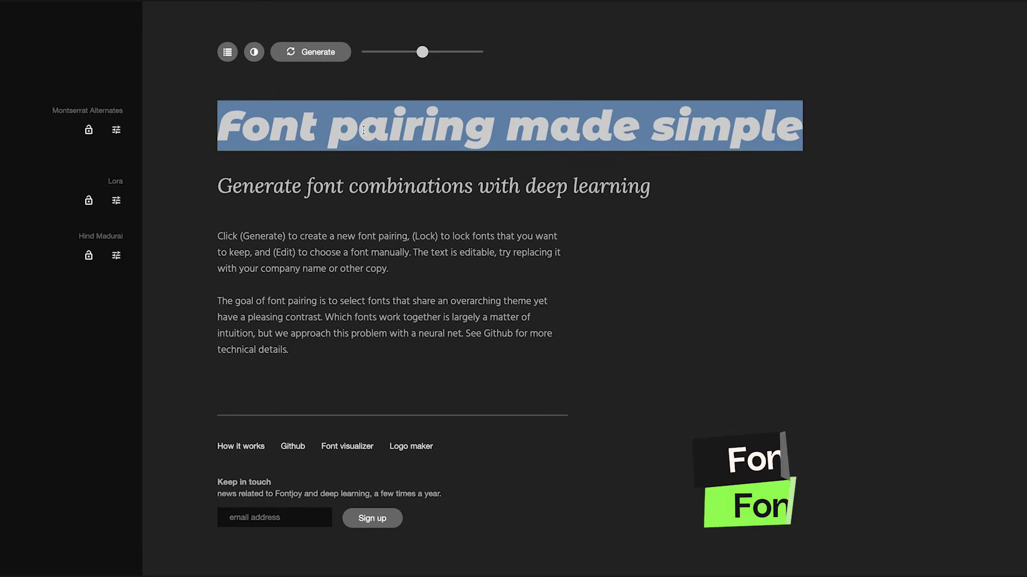
pyautogui.write('Hello, world.')
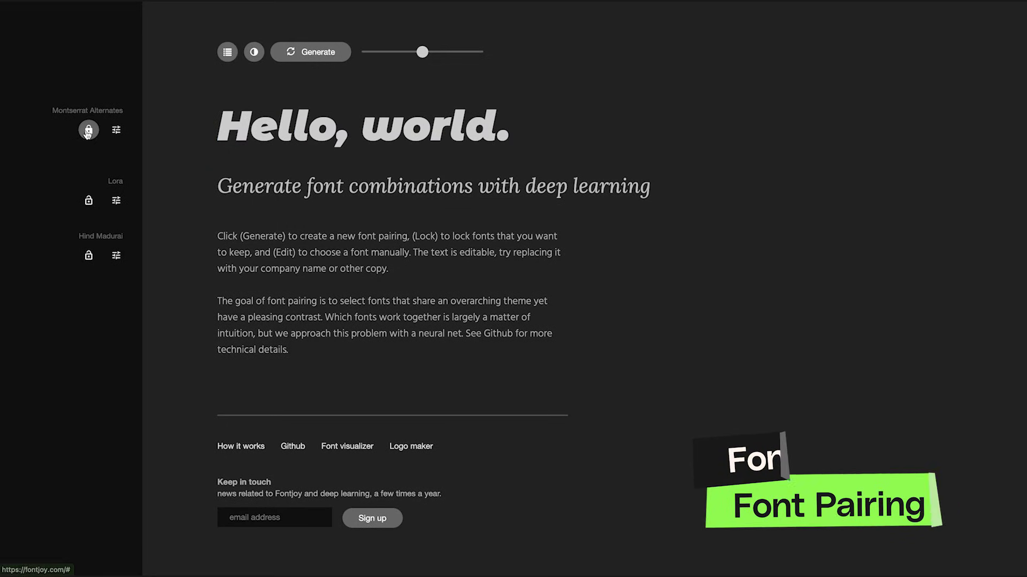
pyautogui.click(89, 130)
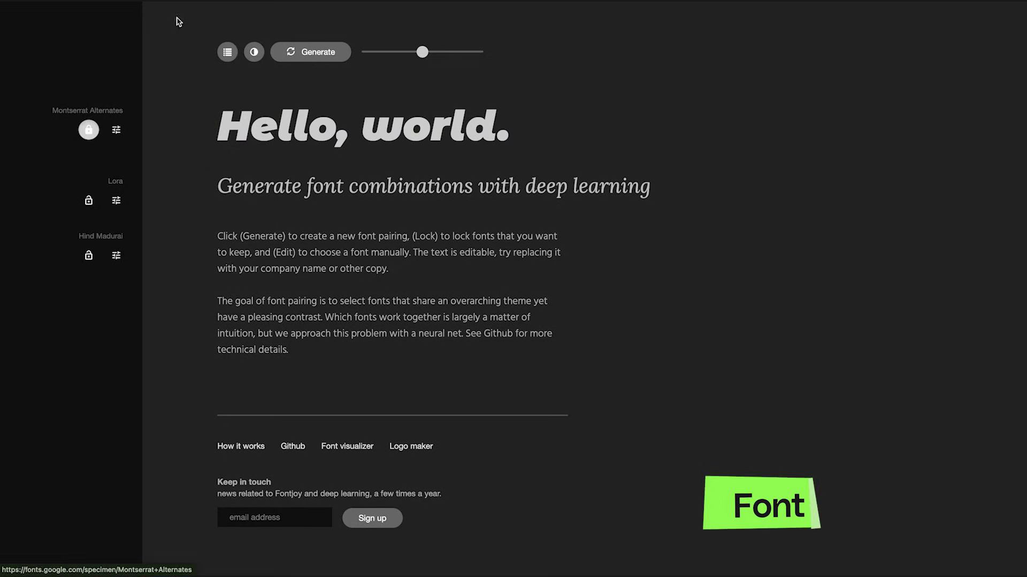
pyautogui.click(306, 55)
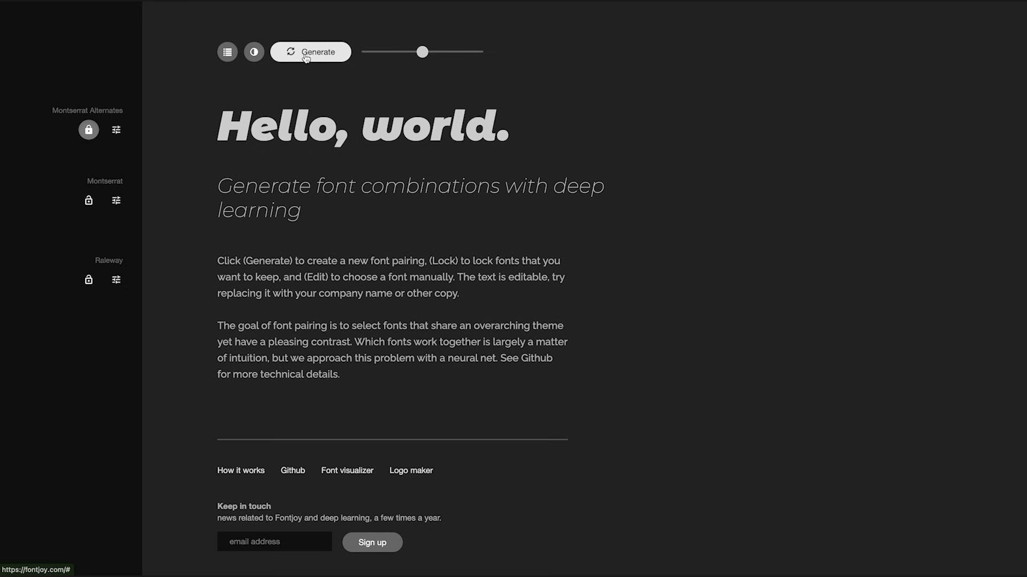
pyautogui.click(306, 56)
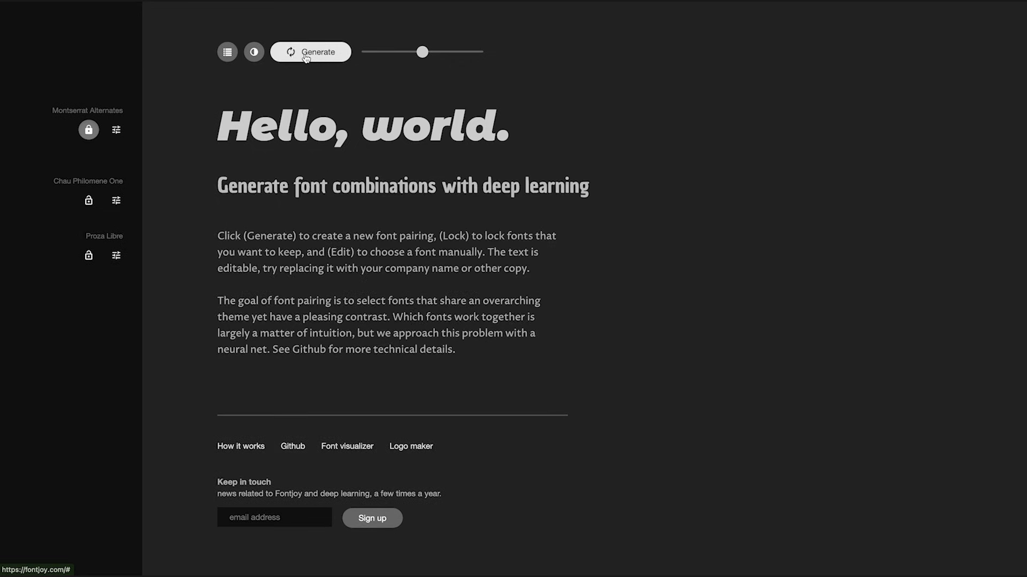
pyautogui.click(306, 56)
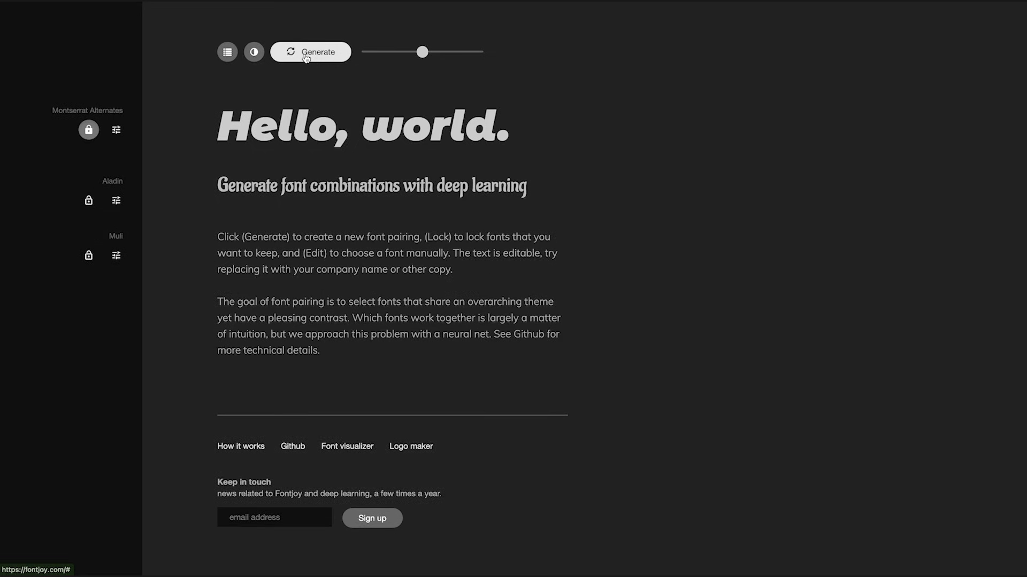
pyautogui.click(306, 56)
pyautogui.click(306, 56)
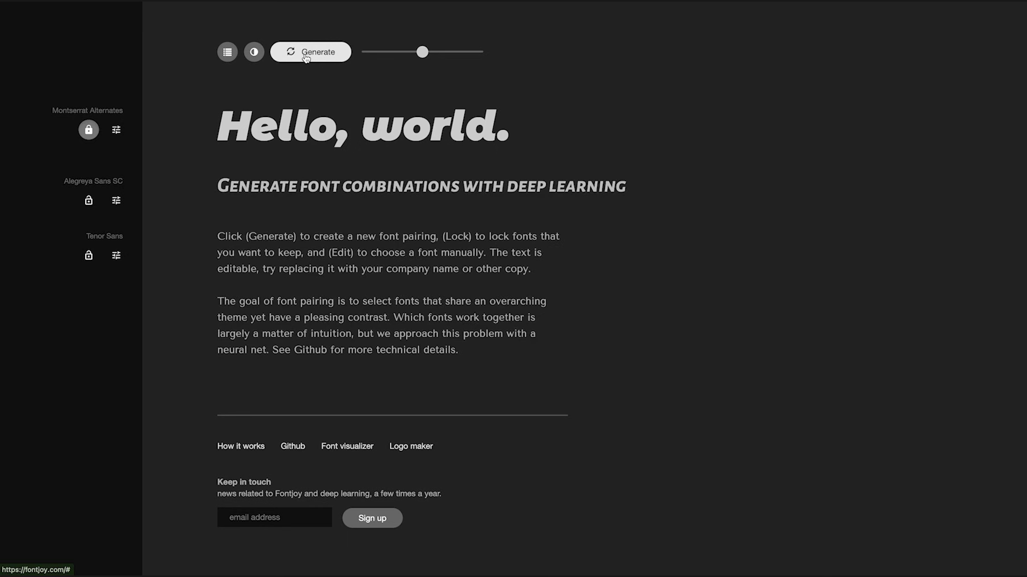
pyautogui.click(306, 55)
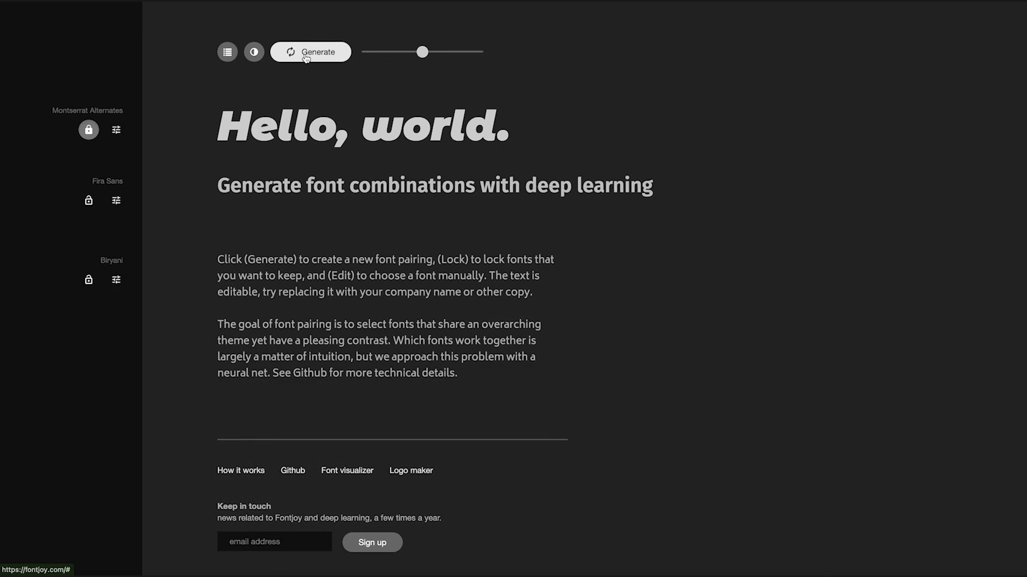
# Search 'radl' and set the heading font to Radley
pyautogui.click(116, 131)
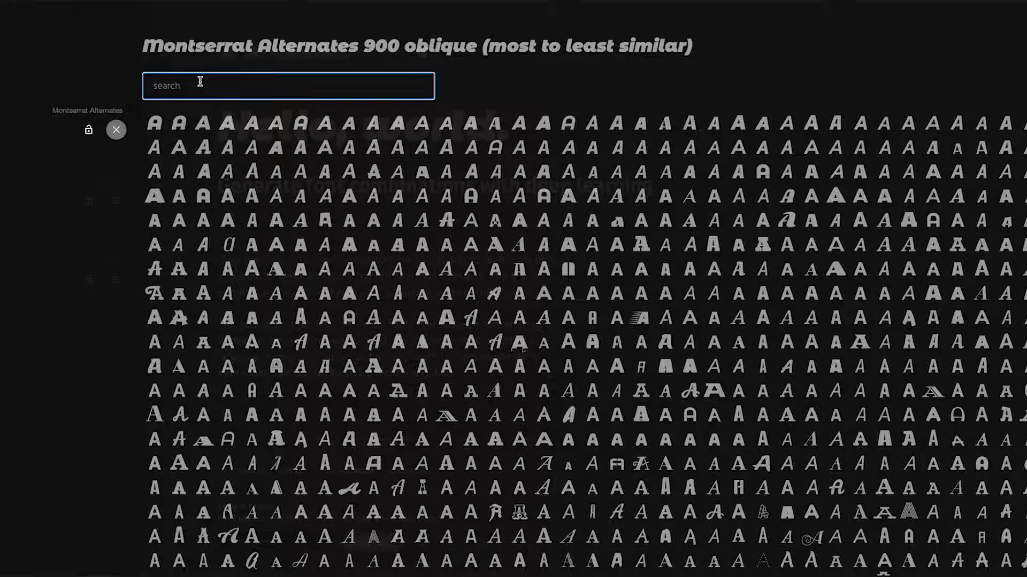
pyautogui.write('radl')
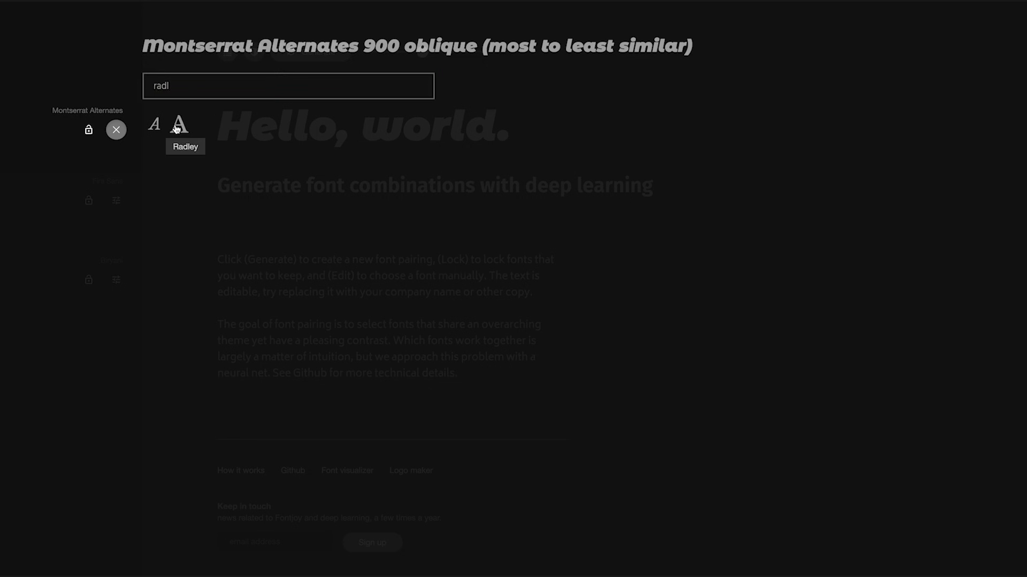
pyautogui.click(176, 129)
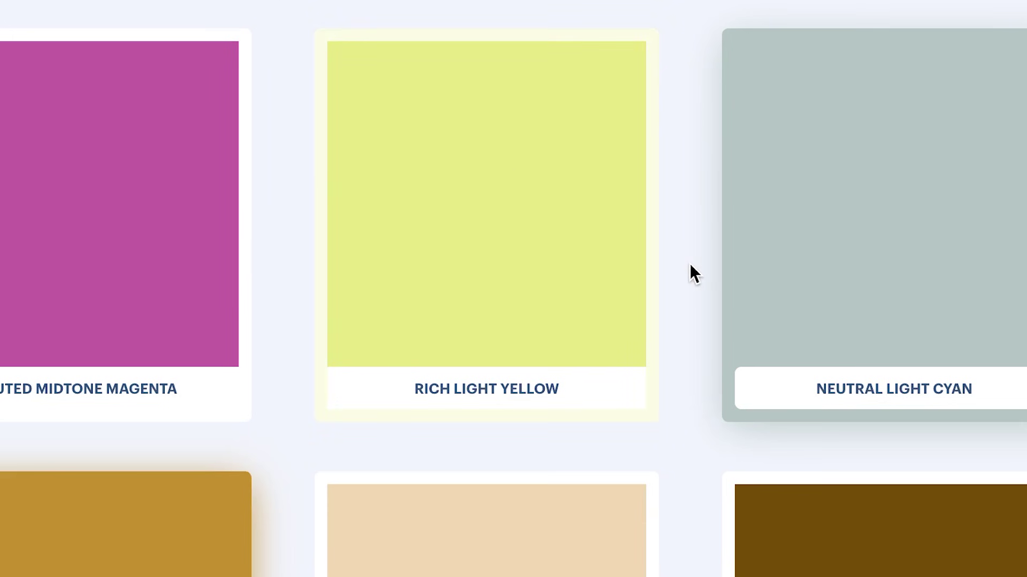
# Train Khroma's colour generator on the liked swatches Rich Light Yellow and Rich Dark Orange
pyautogui.click(481, 217)
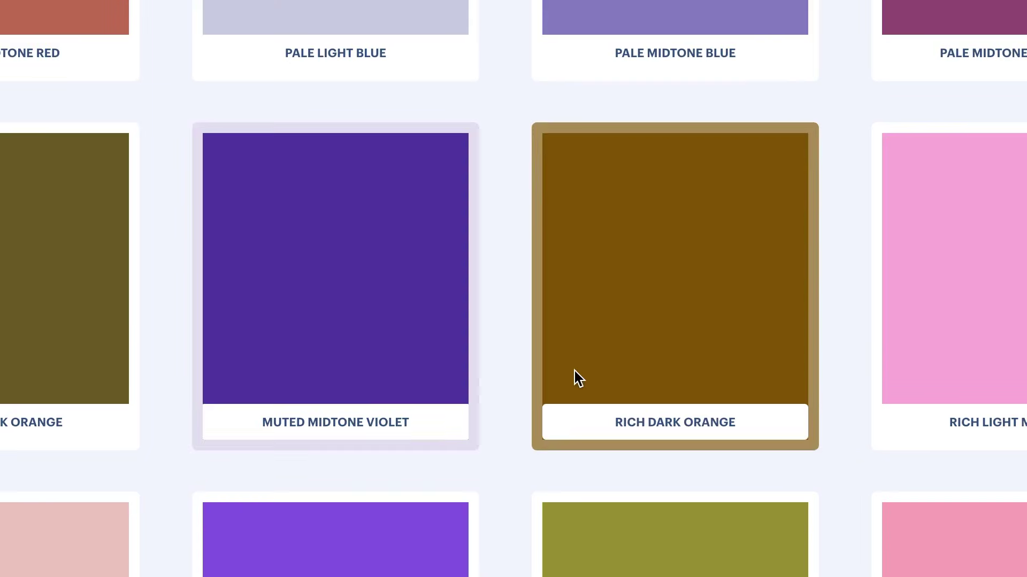
pyautogui.click(604, 319)
pyautogui.click(972, 40)
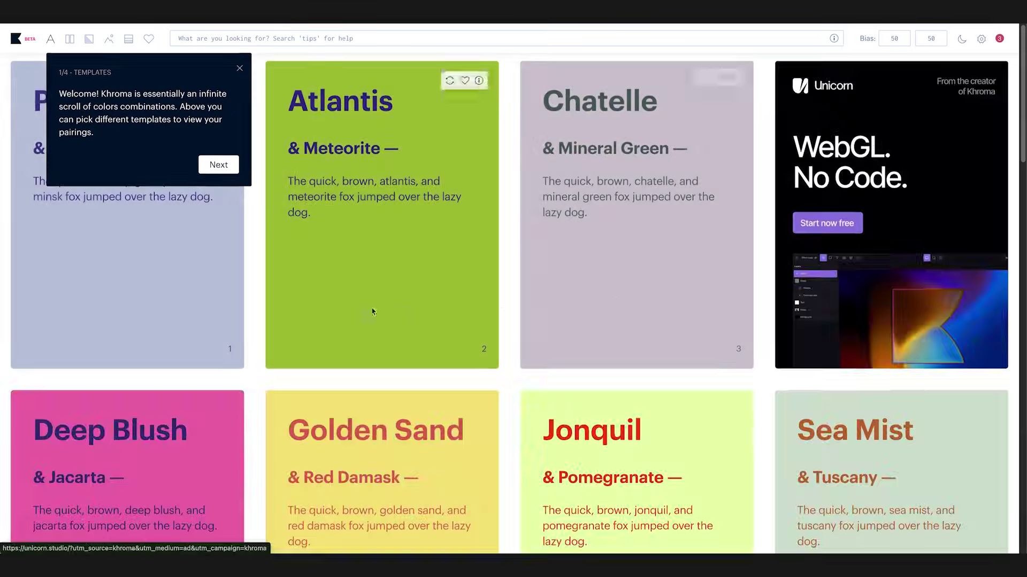
pyautogui.click(210, 41)
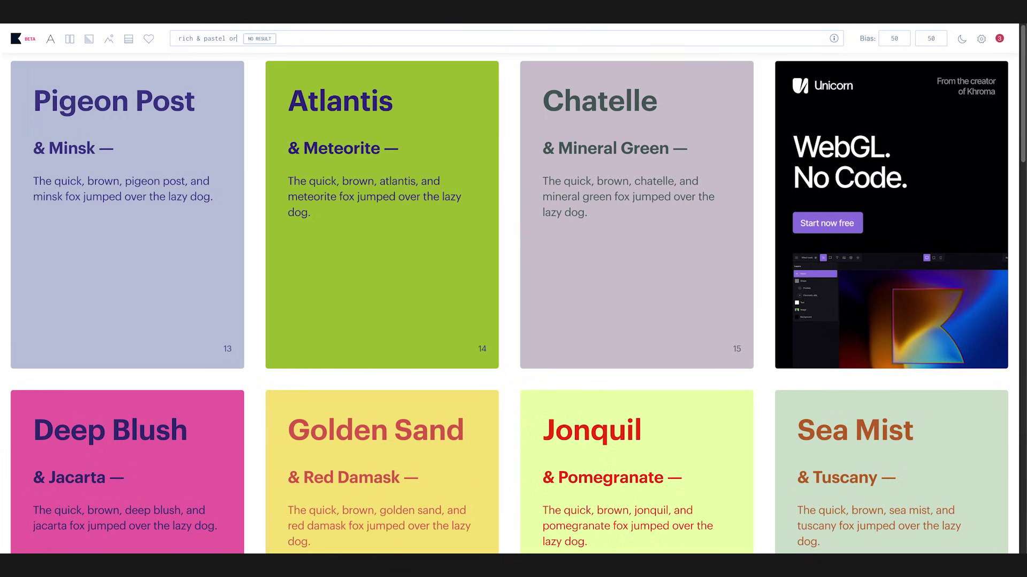
# Search colour pairings for 'rich & pastel orange' and browse the results
pyautogui.write('rich & pastel orange')
pyautogui.press('Return')
pyautogui.scroll(-6, 406, 345)
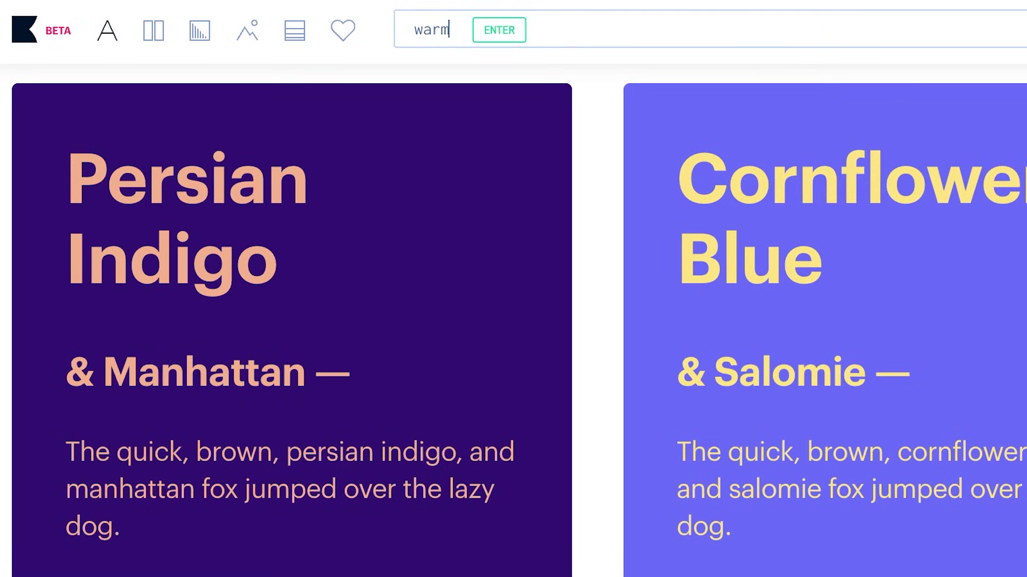
# Search pairings for 'warm' and scroll through cards like Luxor Gold & Chrome White
pyautogui.press('Return')
pyautogui.scroll(-5, 225, 231)
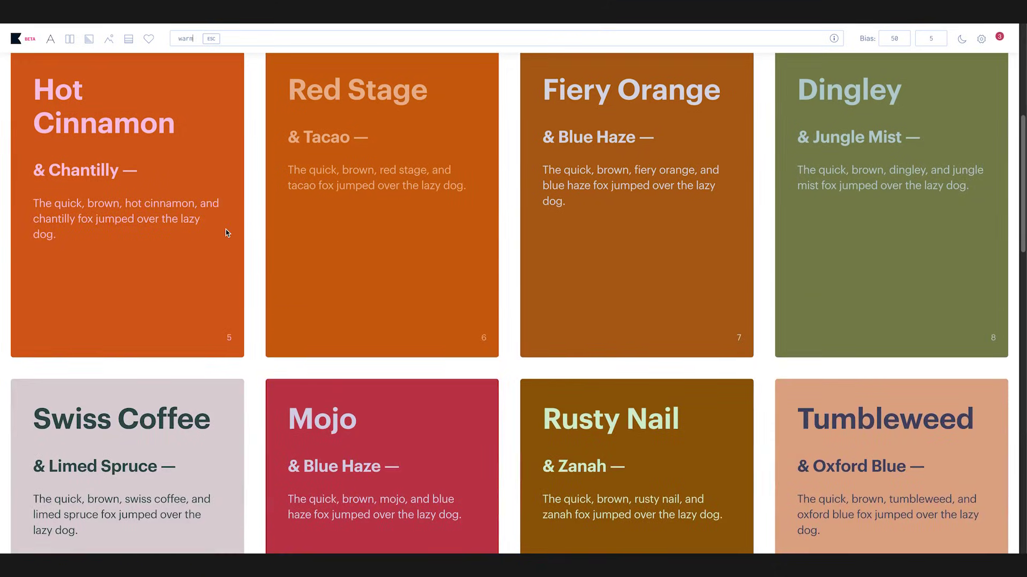
pyautogui.scroll(-5, 226, 233)
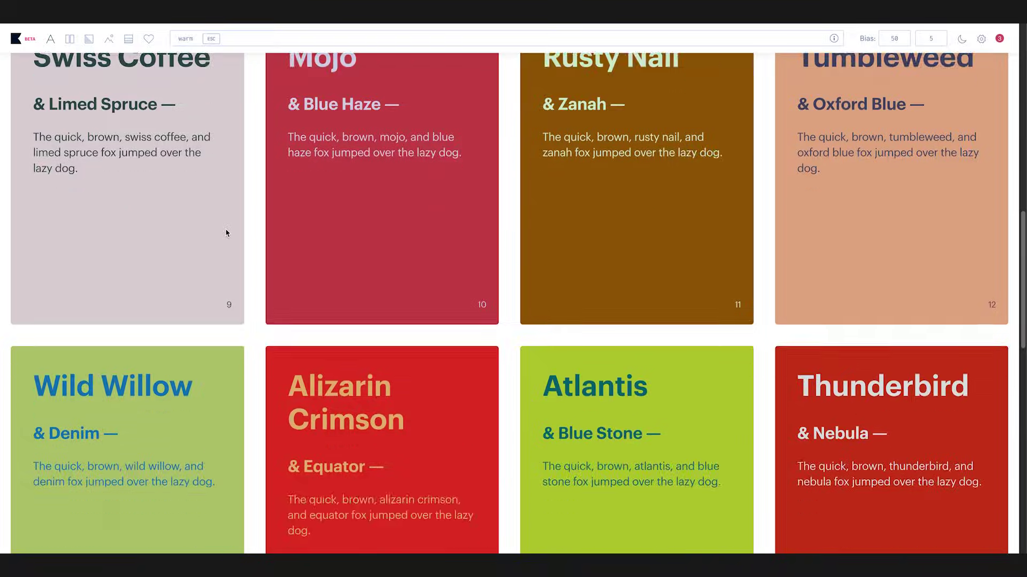
pyautogui.scroll(-10, 226, 233)
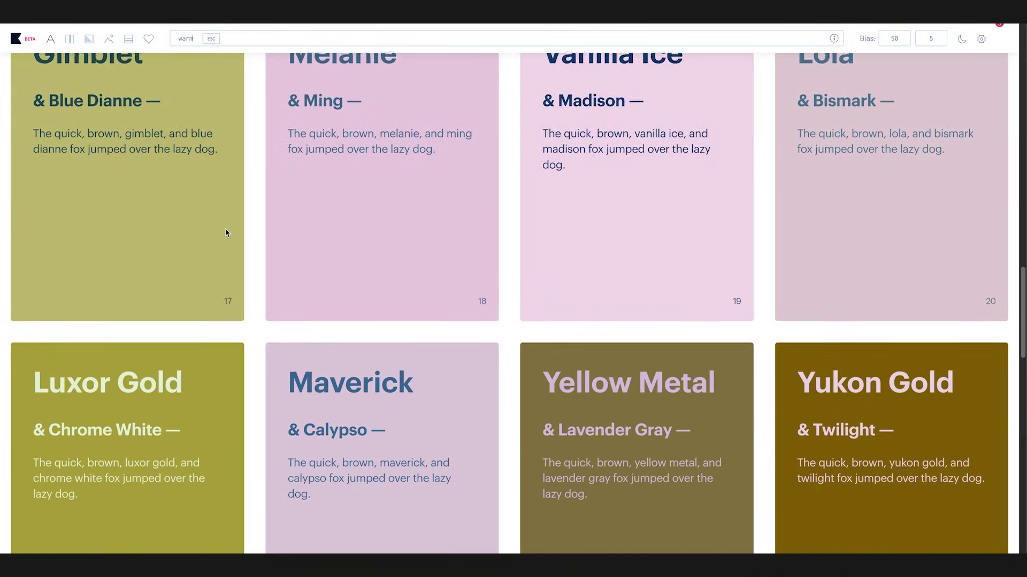
pyautogui.scroll(-3, 225, 233)
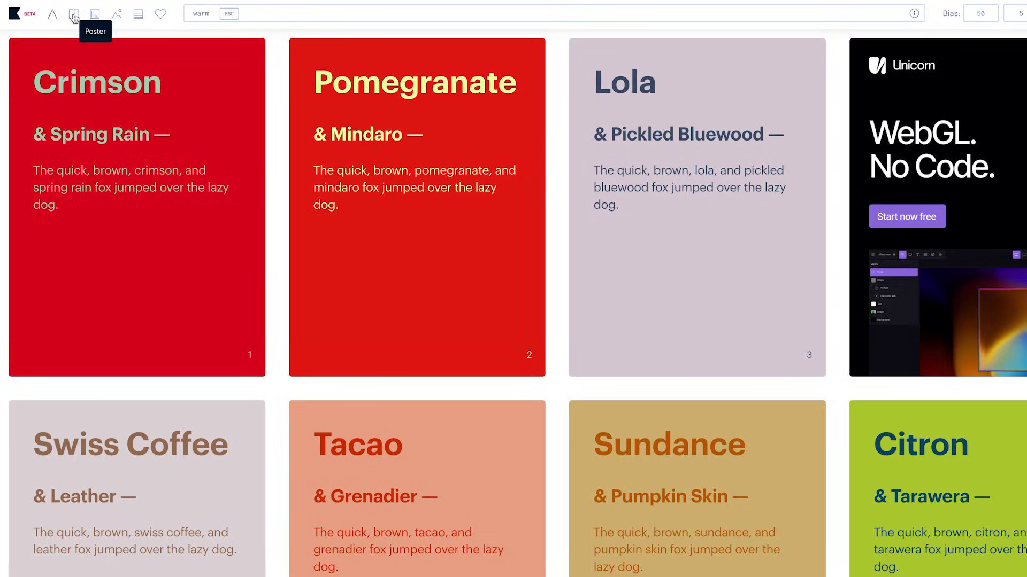